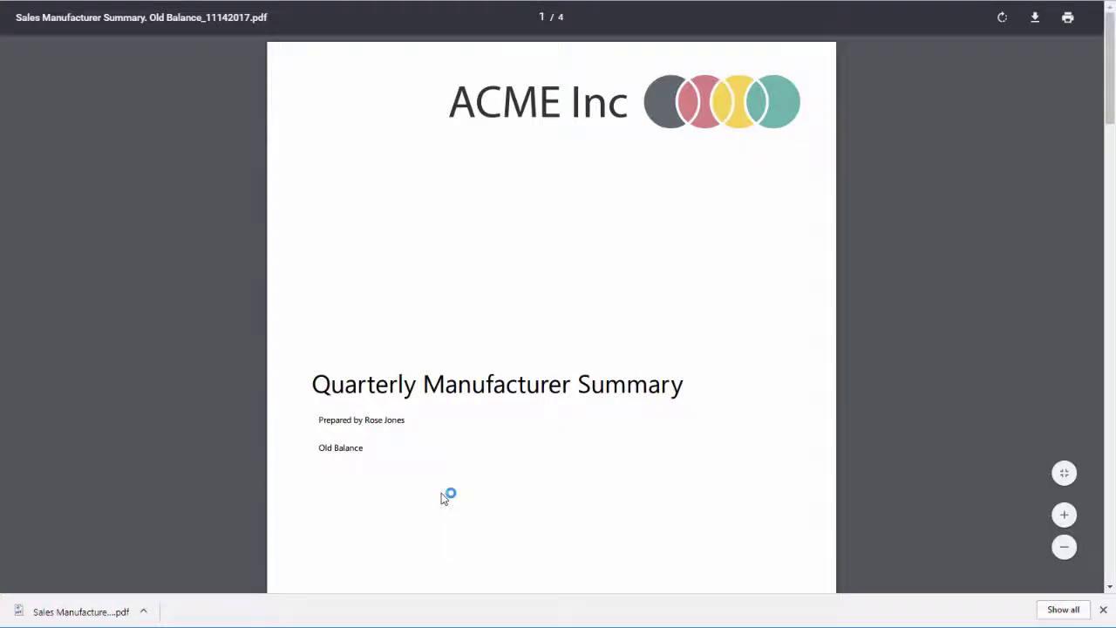
Scroll through the Old Balance PDF to page 2's description and sales chart.
scroll(444, 497, "down", 4)
scroll(443, 499, "down", 3)
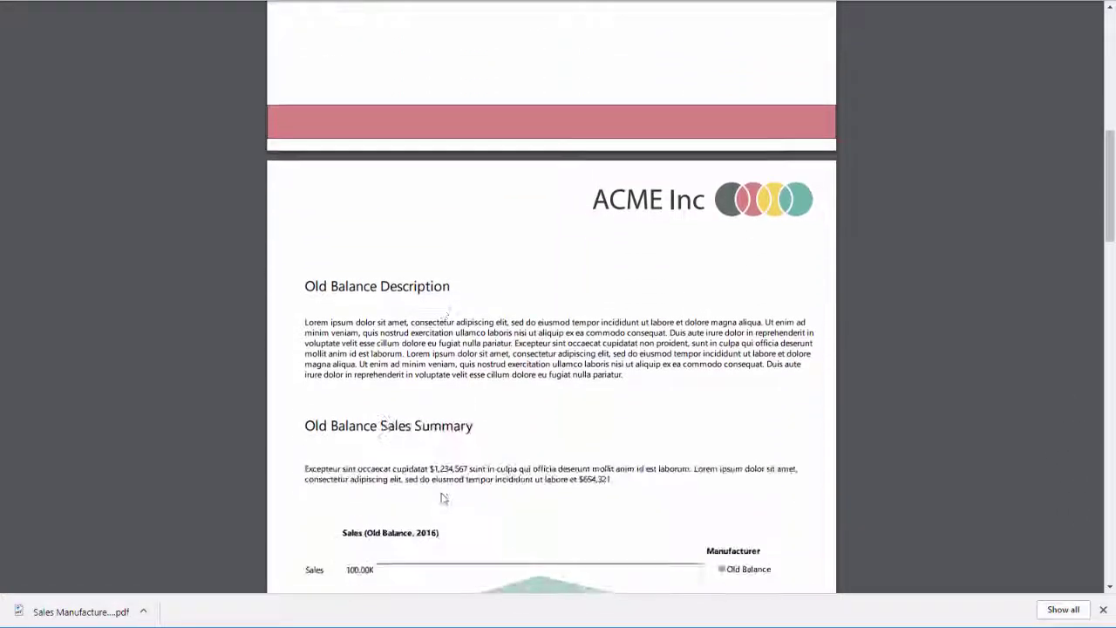
scroll(441, 499, "down", 3)
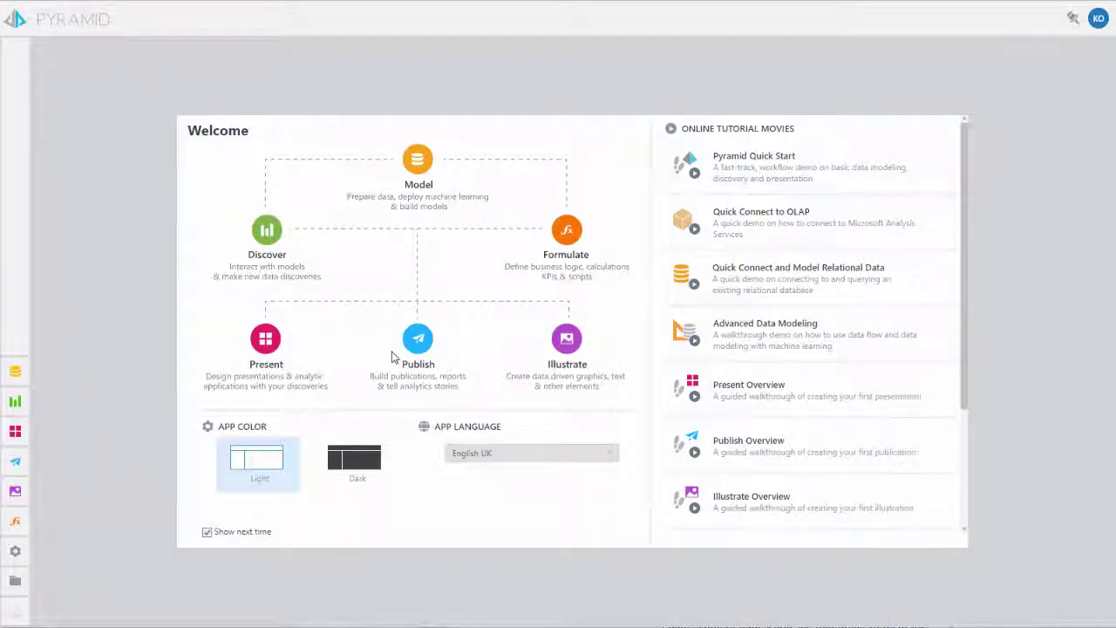
Create a new publication with the Acme Standard theme at 8.5" x 11" Letter size.
left_click(417, 345)
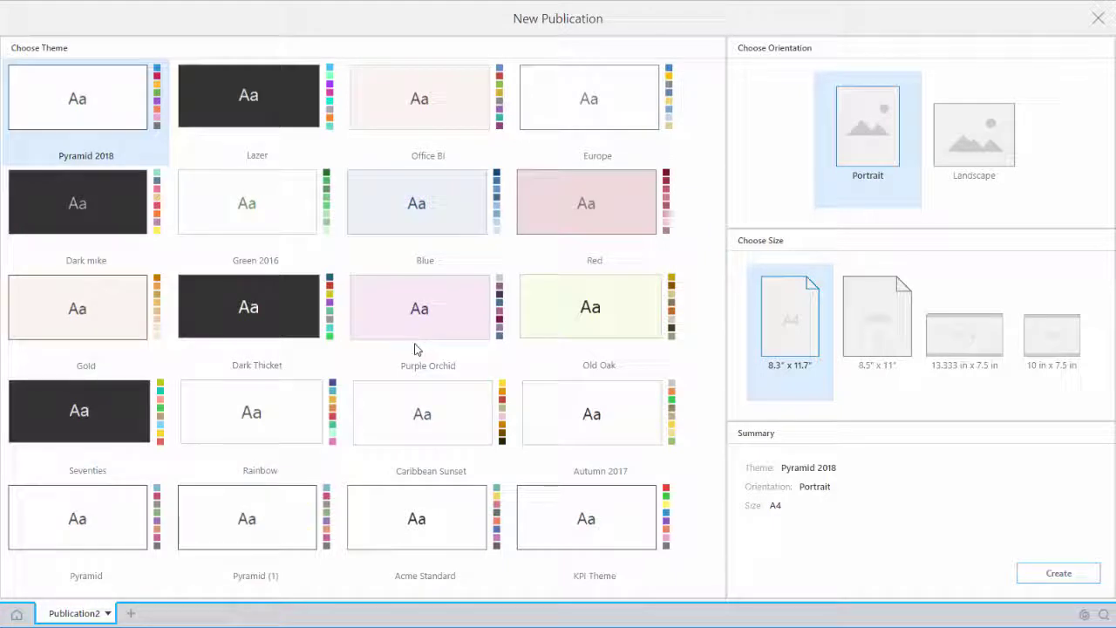
left_click(448, 520)
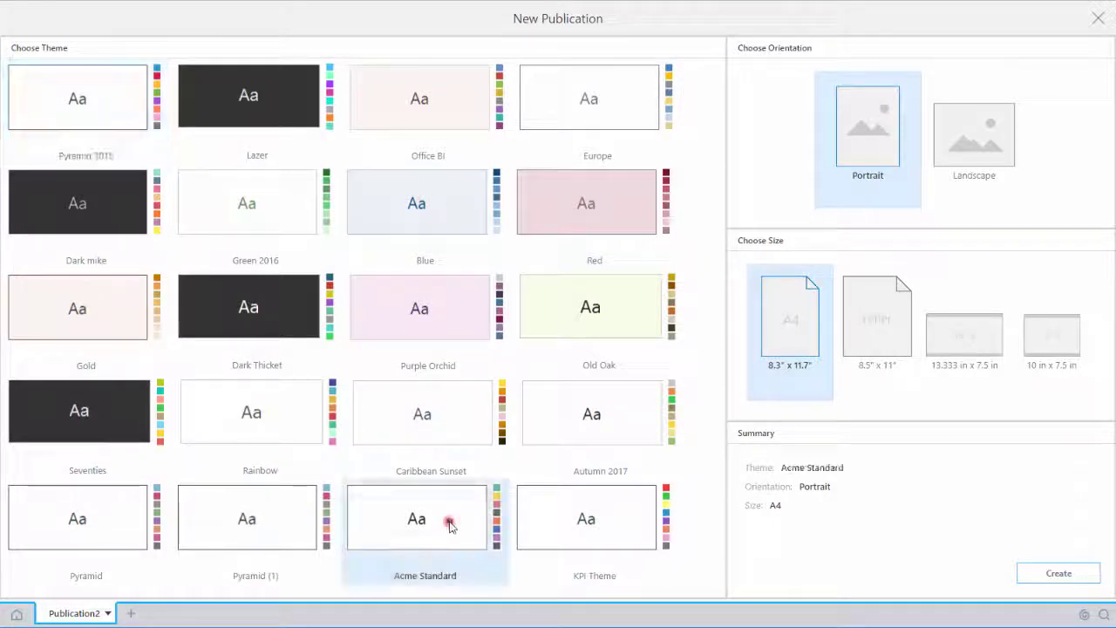
left_click(866, 330)
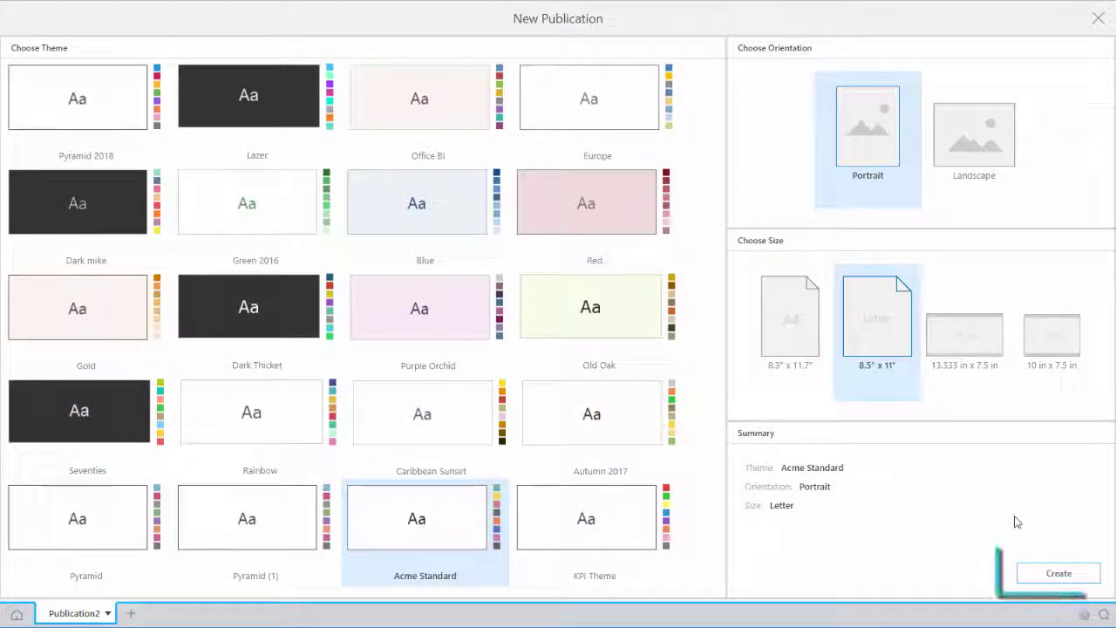
left_click(1066, 575)
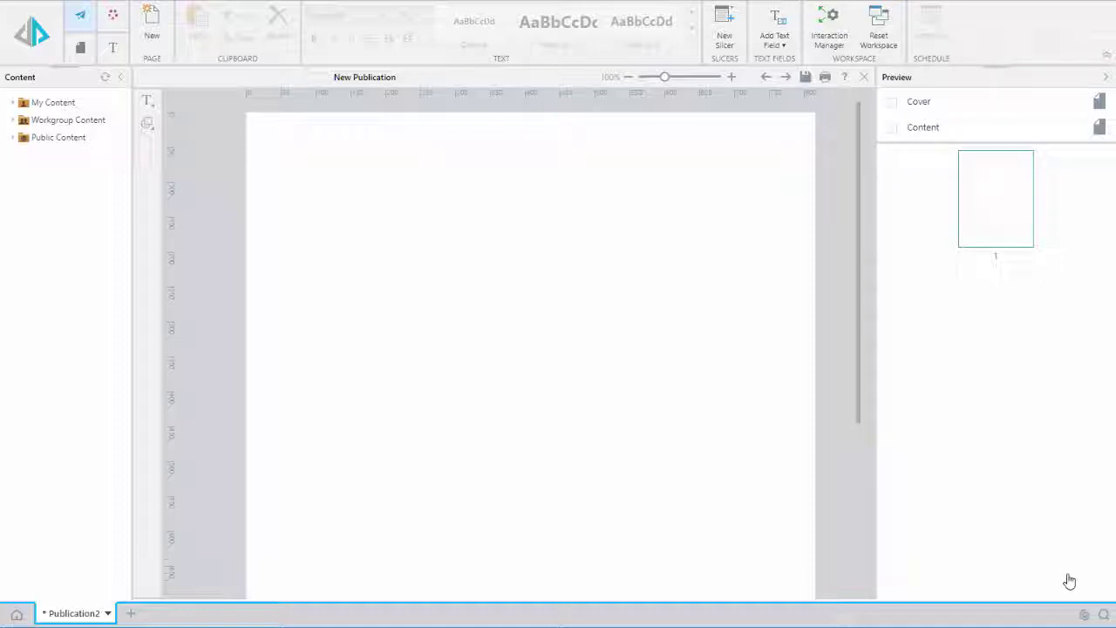
On the Cover page with the grid shown, add a 'Quarterly Manufacturing Summary' title lower on the page.
left_click(1099, 101)
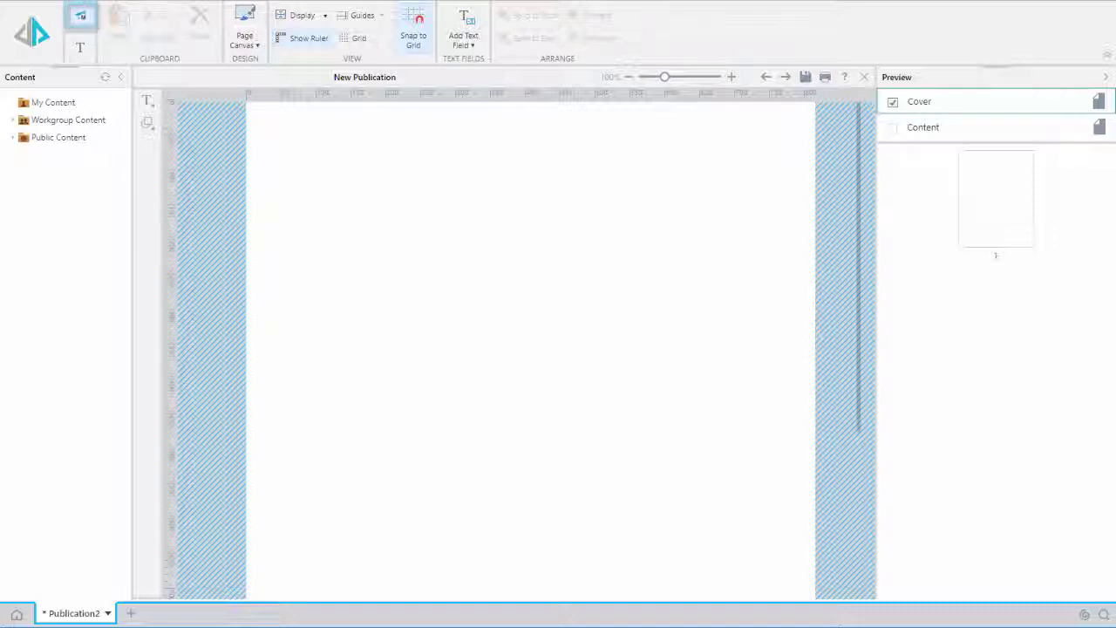
left_click(356, 39)
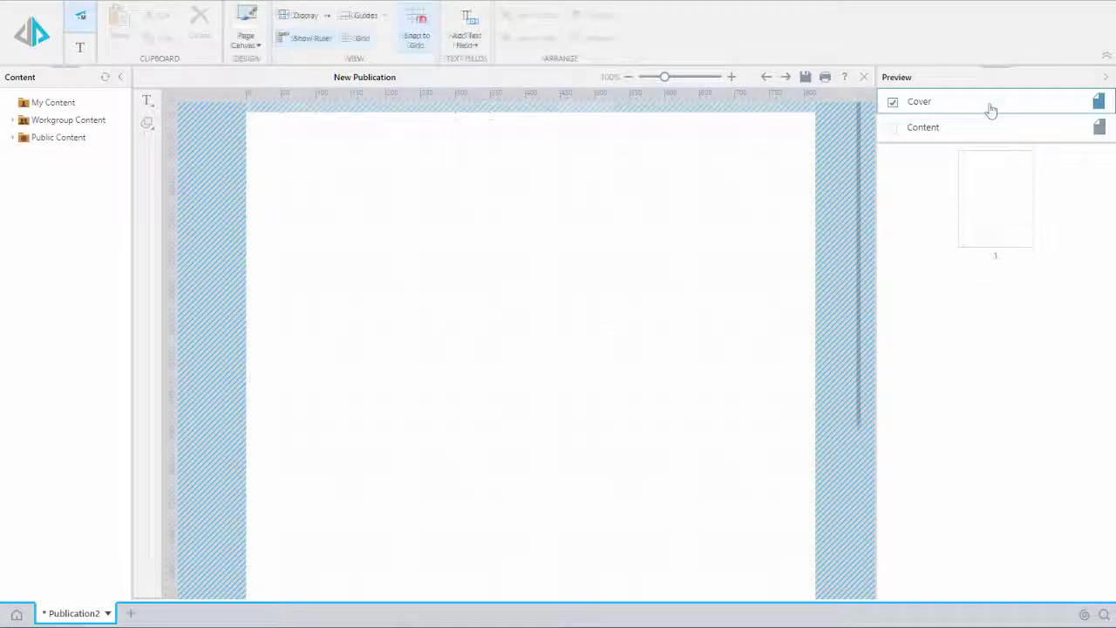
left_click(147, 101)
type("Quarterly Ma")
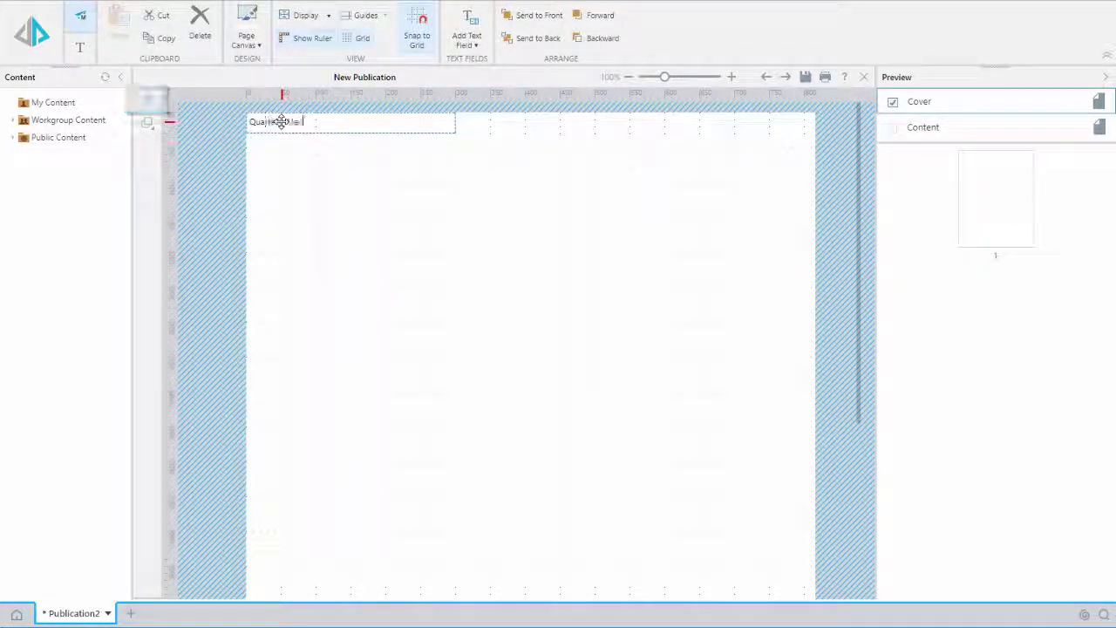
type("nufacturing Summary")
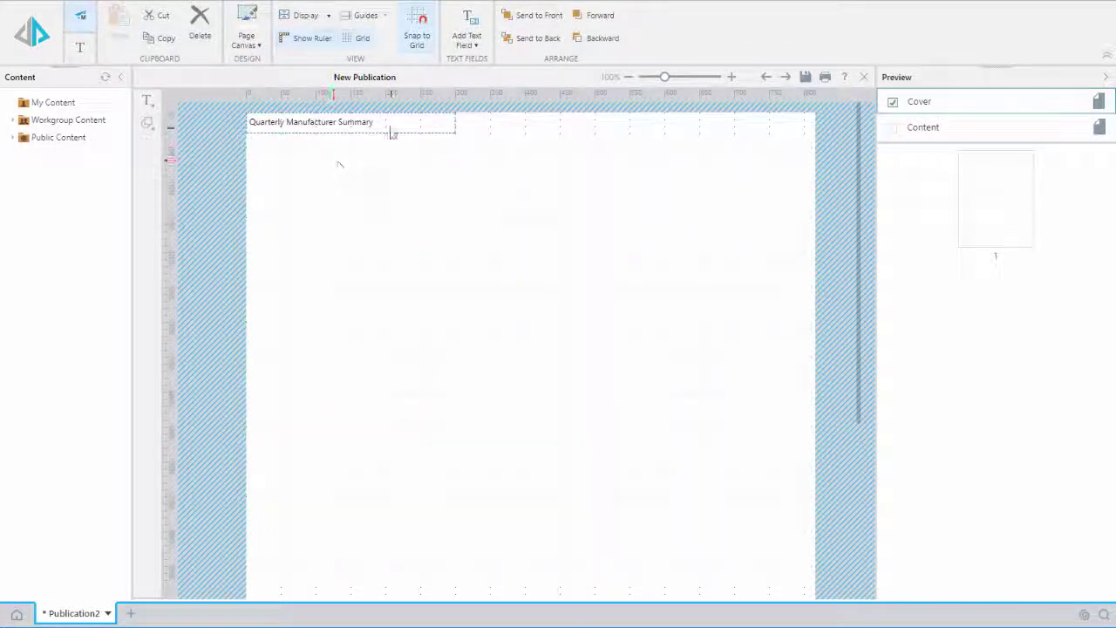
left_click_drag(384, 132, 424, 439)
Set the cover title's font size to 36 pt.
double_click(413, 443)
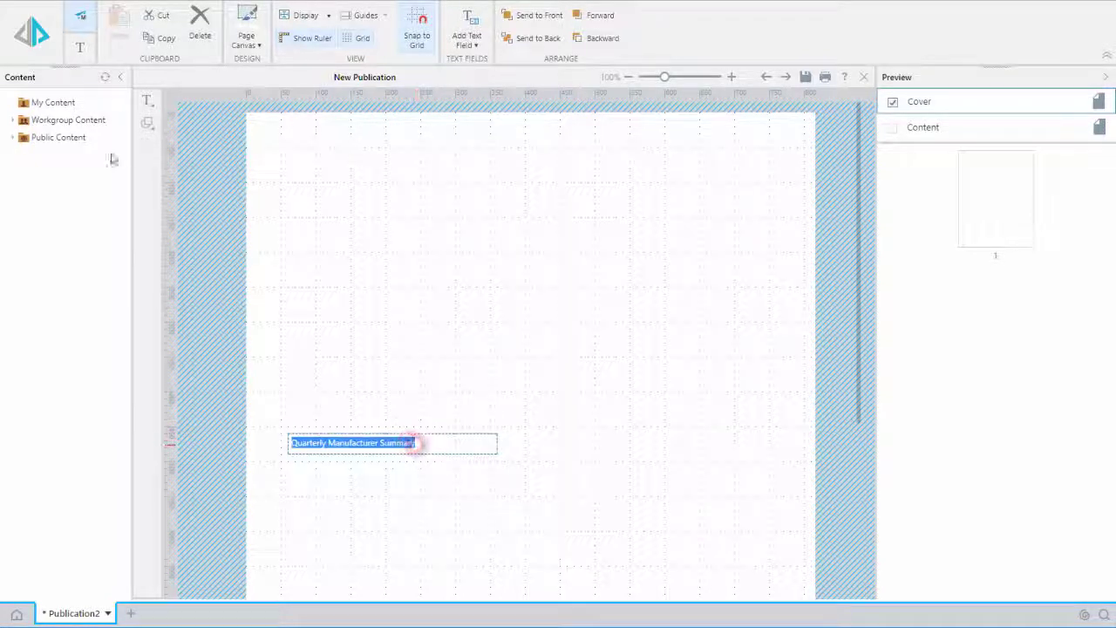
left_click(68, 52)
left_click(318, 15)
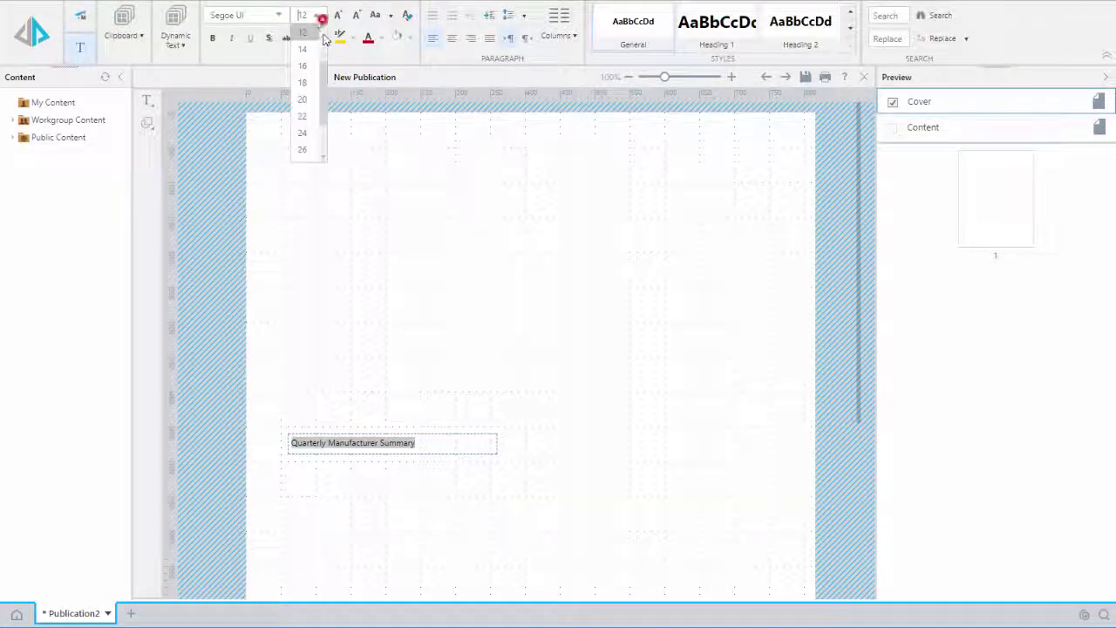
scroll(314, 122, "down", 2)
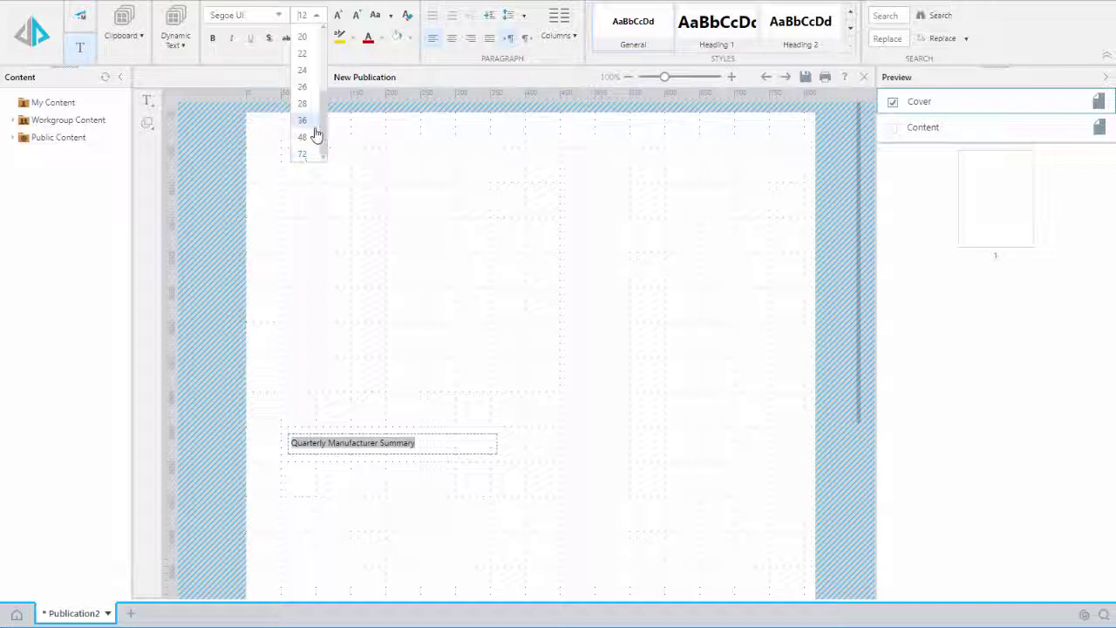
left_click(315, 128)
Resize the title box to one line and move the Manufacturer field below Prepared by.
left_click(493, 537)
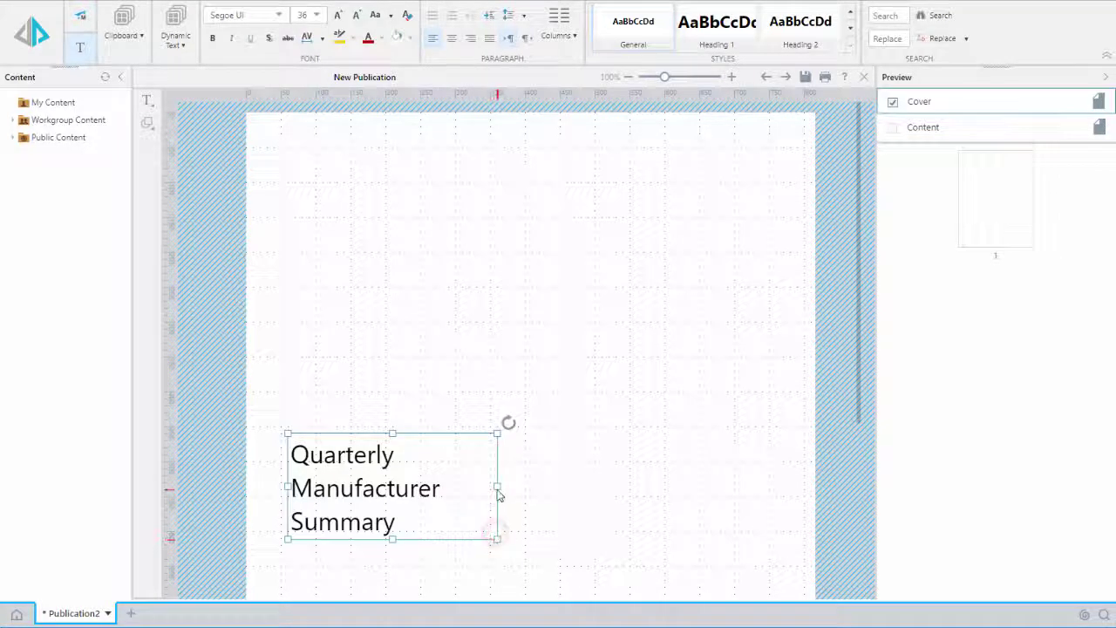
left_click_drag(498, 489, 693, 486)
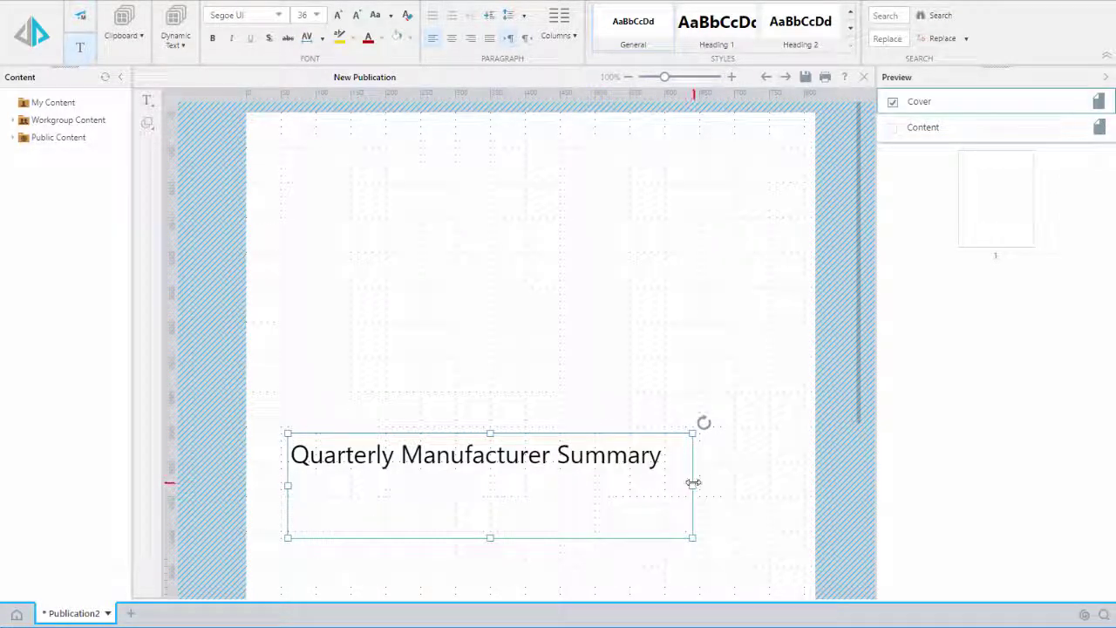
left_click_drag(490, 538, 491, 491)
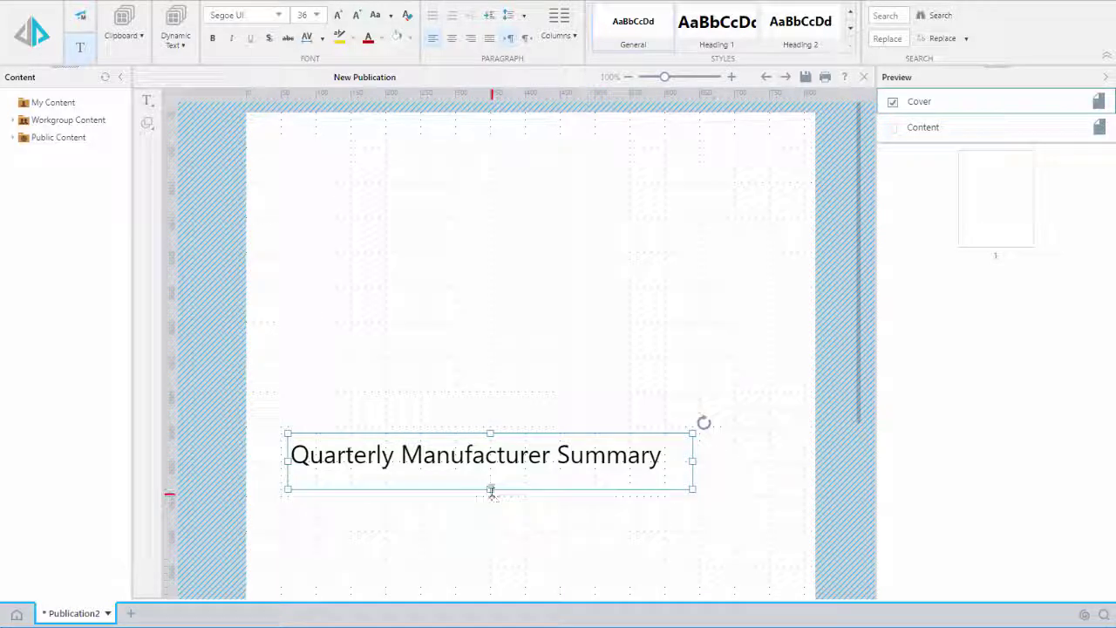
left_click(491, 523)
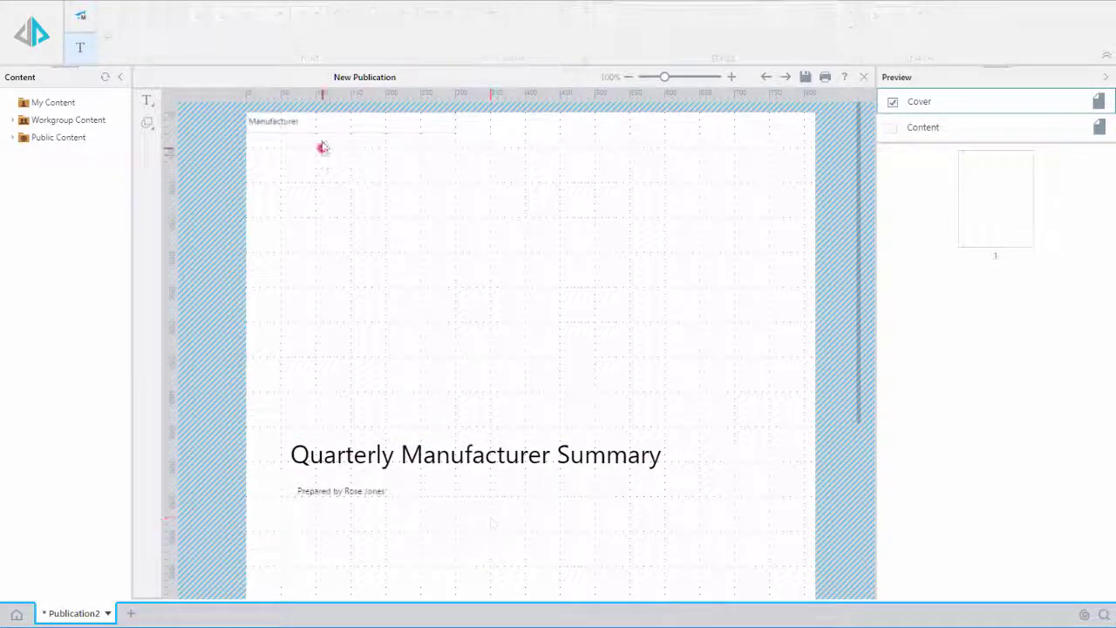
left_click_drag(323, 147, 374, 530)
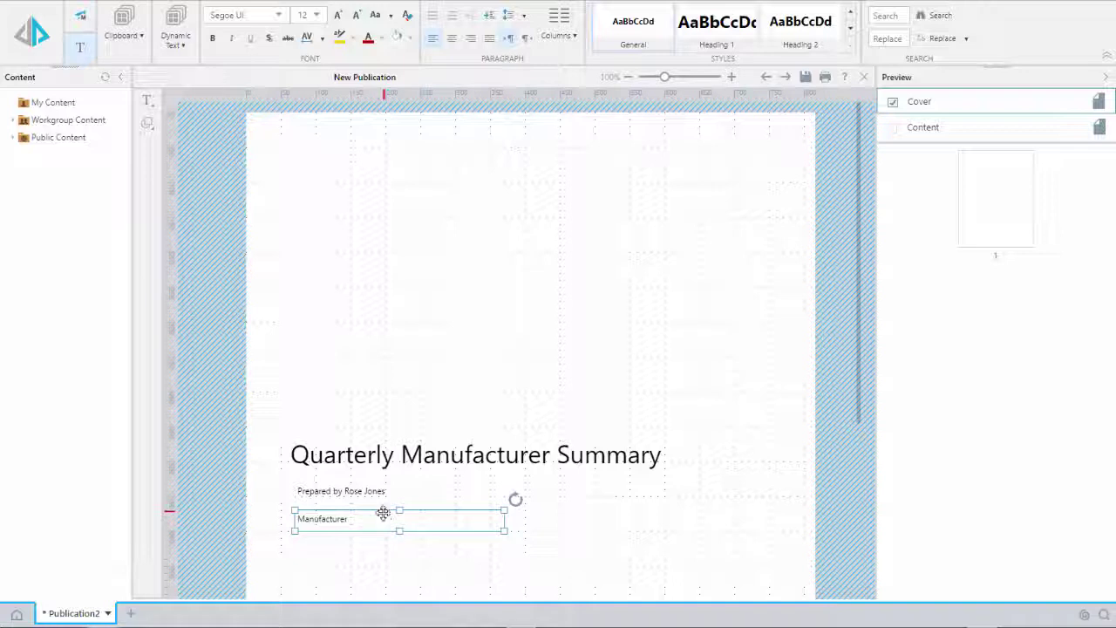
Drag the acme3 logo from File Explorer onto the cover, enlarge it, and place it top right.
key("alt+Tab")
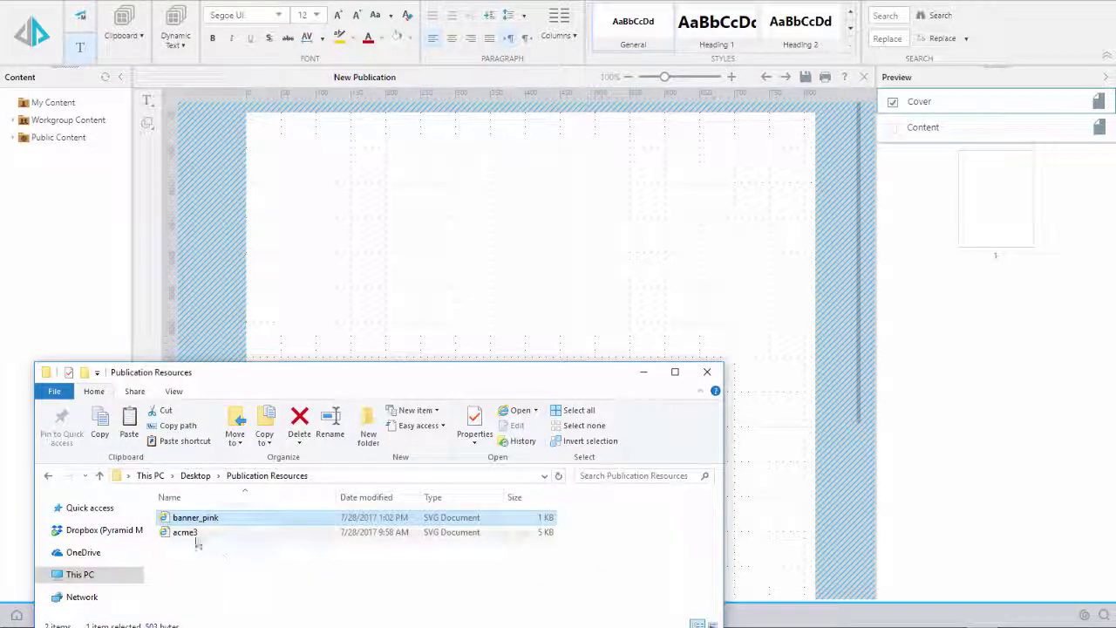
left_click_drag(186, 532, 478, 212)
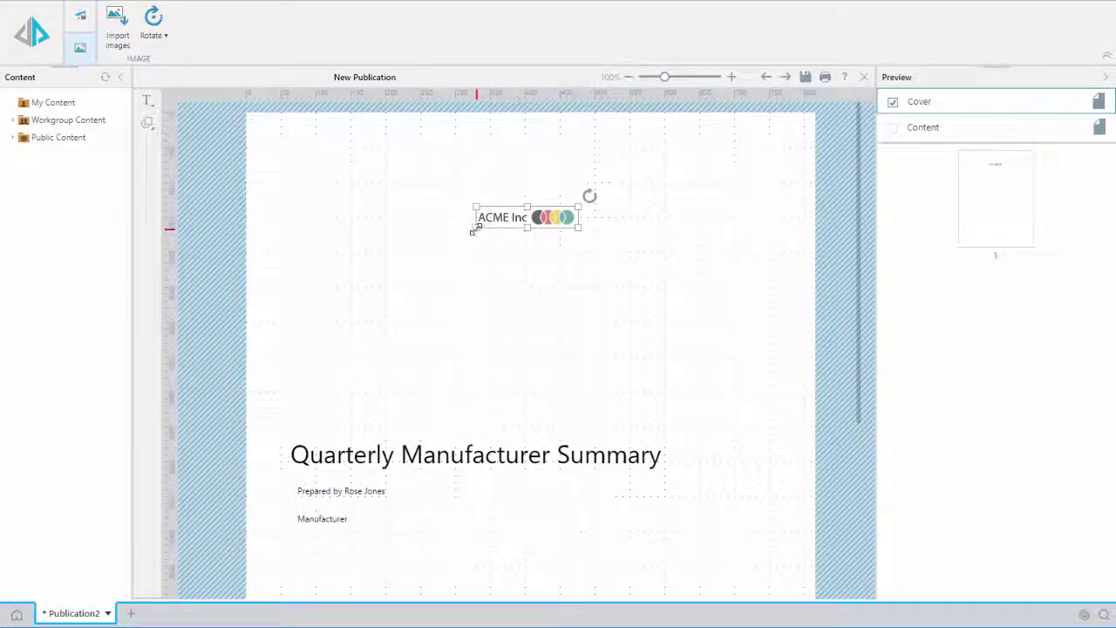
left_click_drag(475, 228, 311, 366)
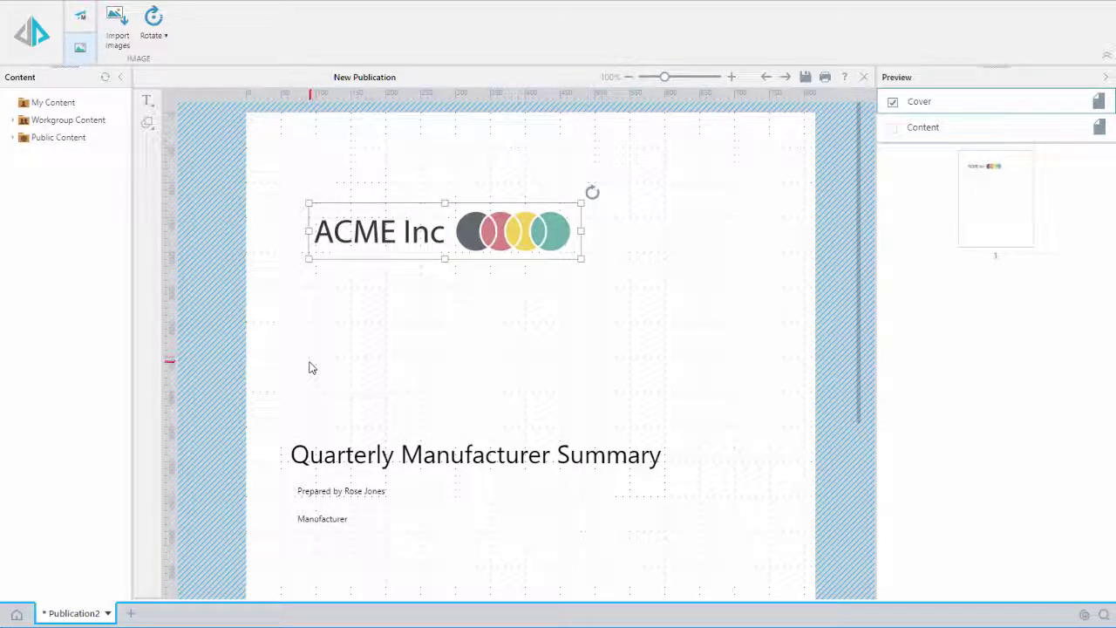
left_click_drag(428, 233, 648, 165)
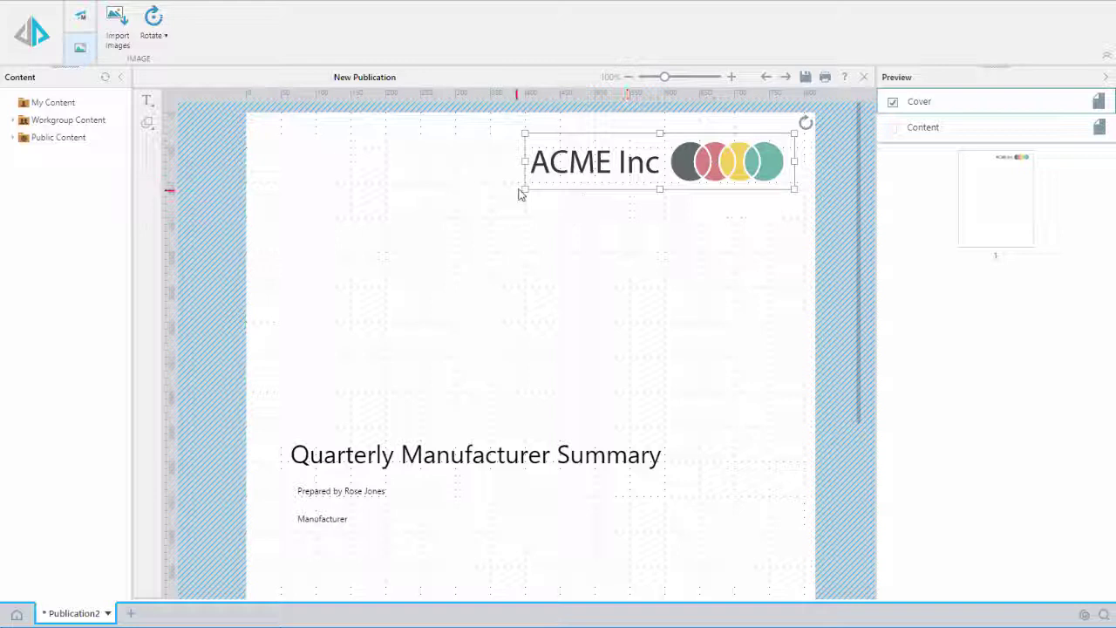
Make the Manufacturer Description heading size 20, move it lower, and add a new text box.
left_click(760, 281)
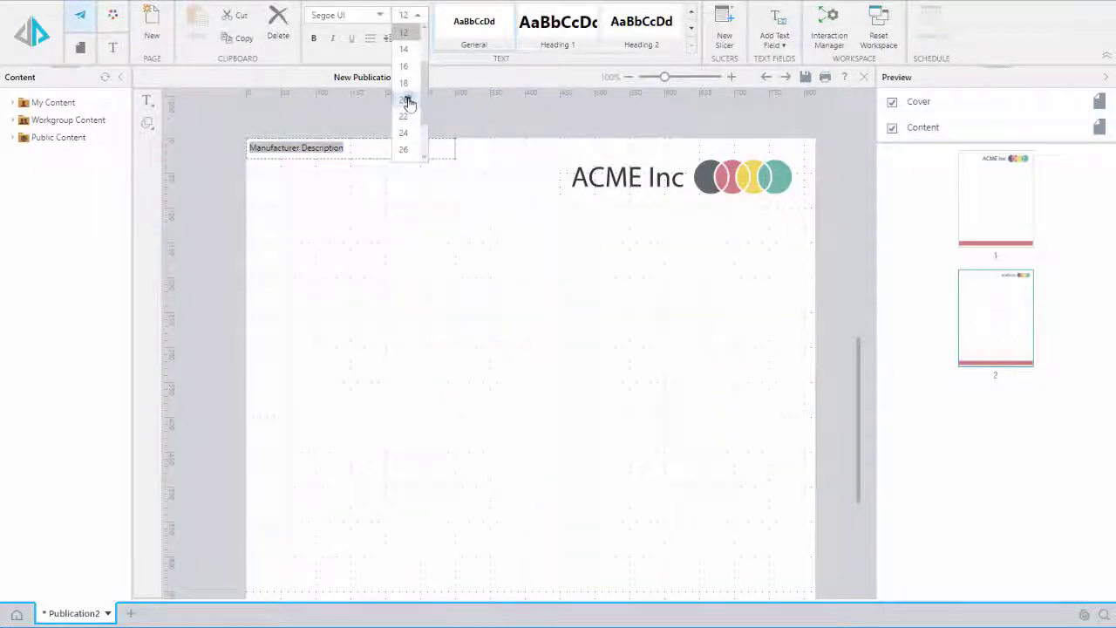
left_click(409, 101)
left_click(436, 181)
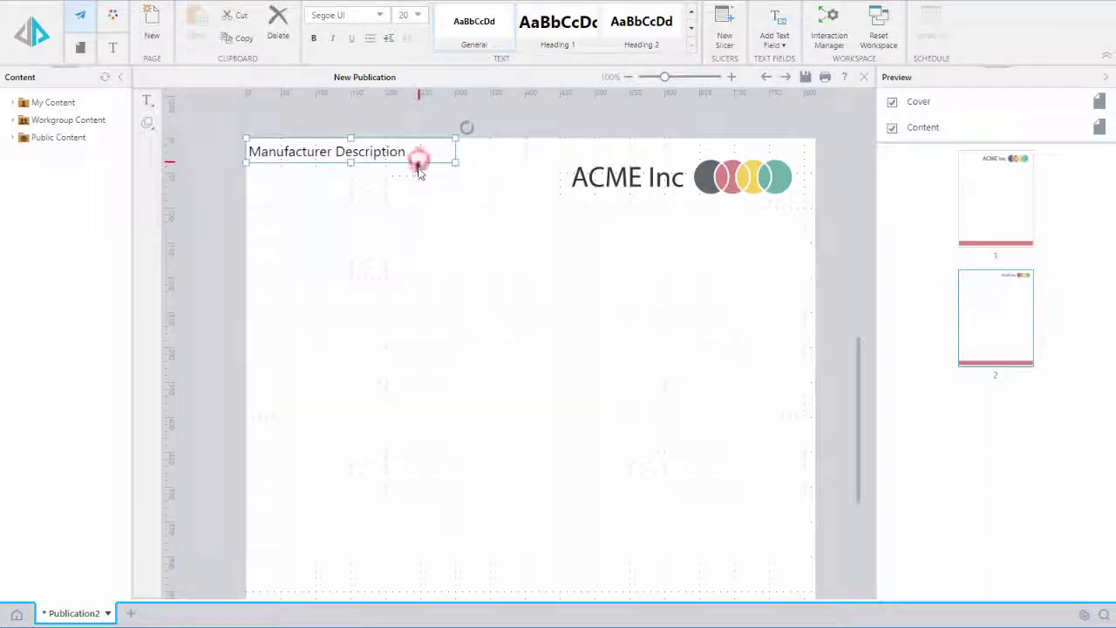
left_click_drag(419, 162, 455, 281)
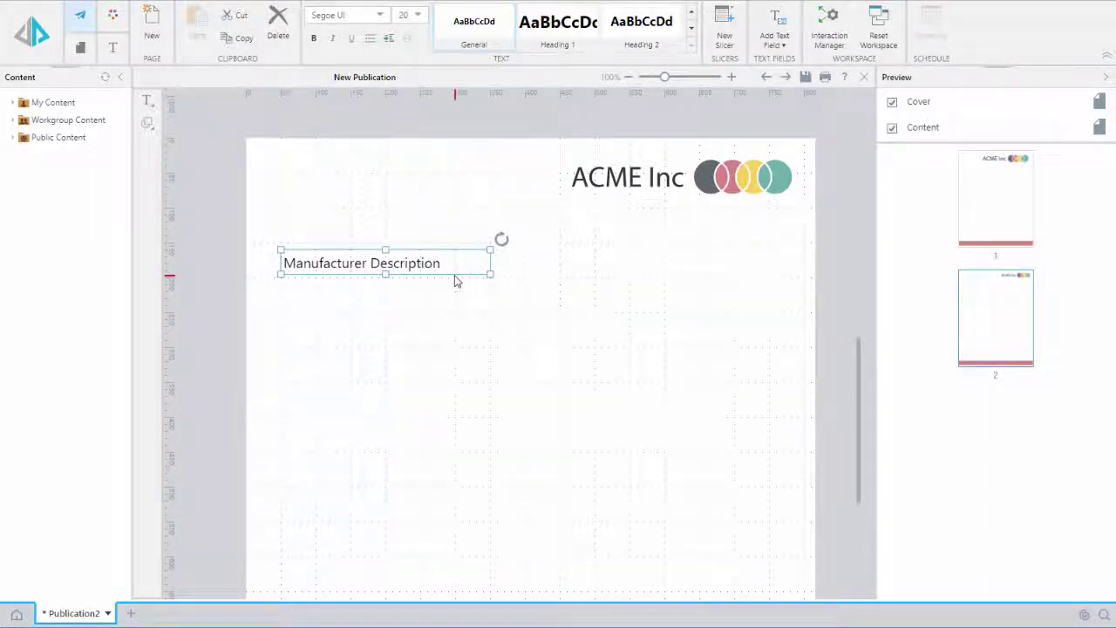
left_click(548, 342)
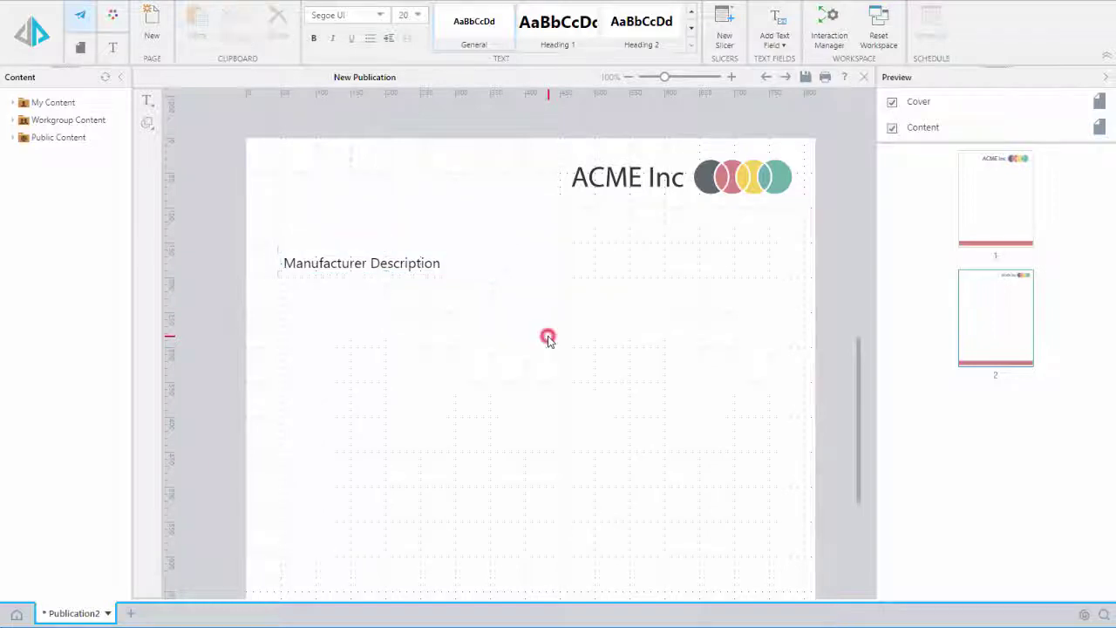
left_click(149, 100)
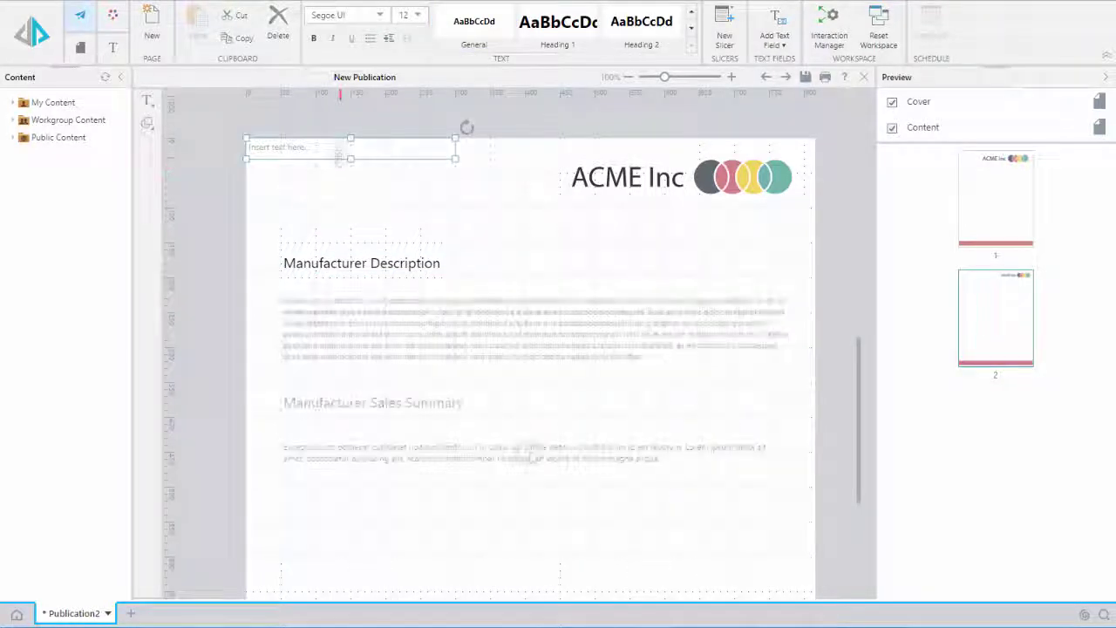
left_click(523, 478)
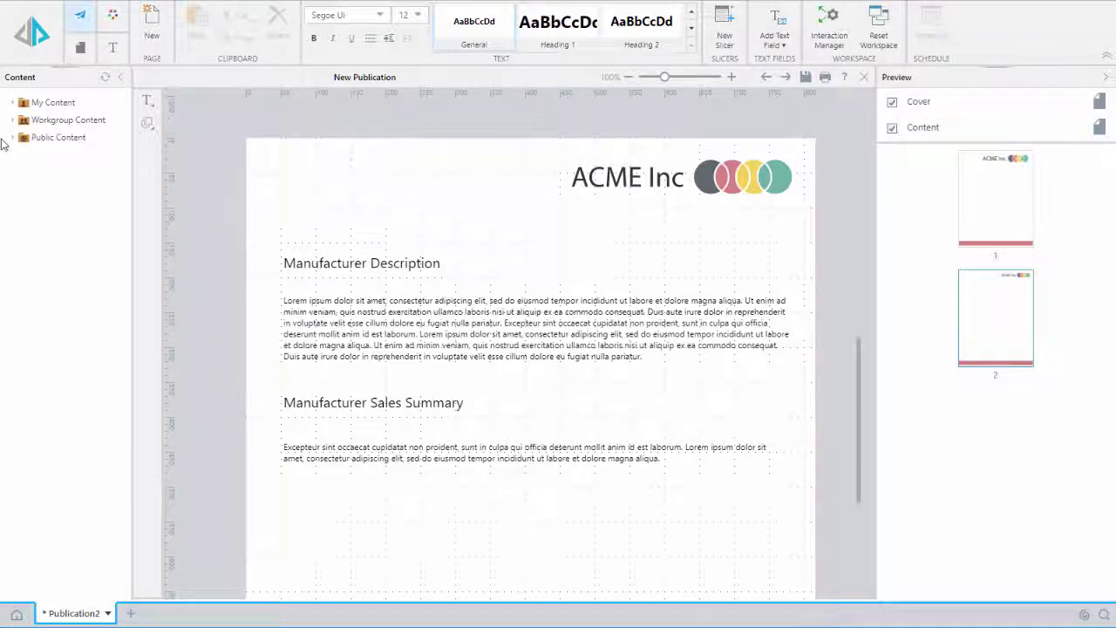
Place the Manufacturer Area AreaChart from Training Content below the sales summary paragraph.
left_click(13, 122)
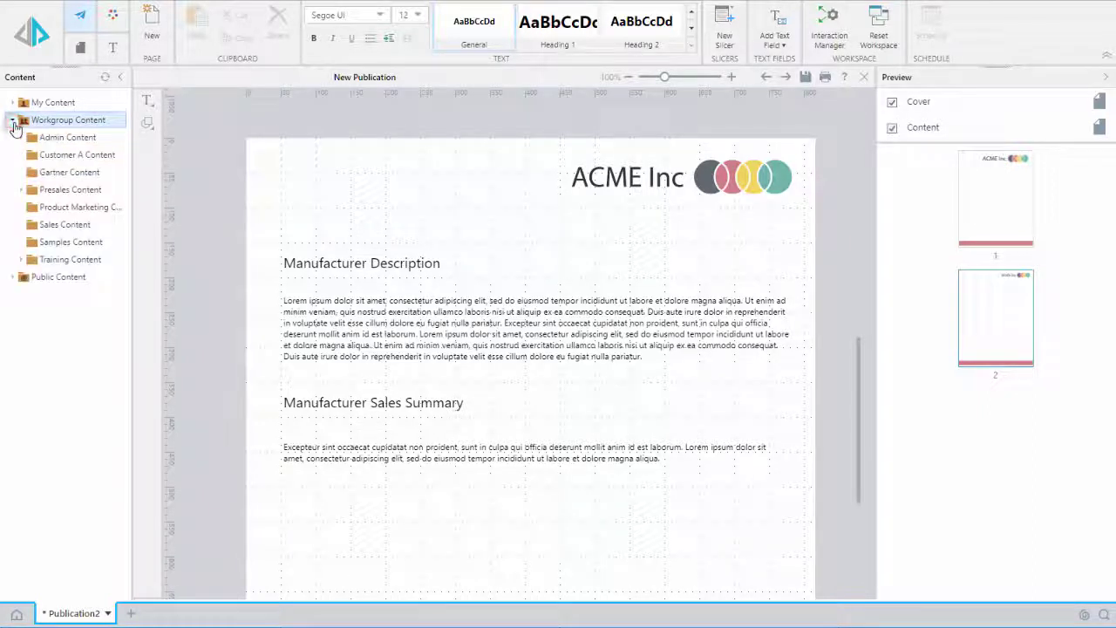
left_click(21, 259)
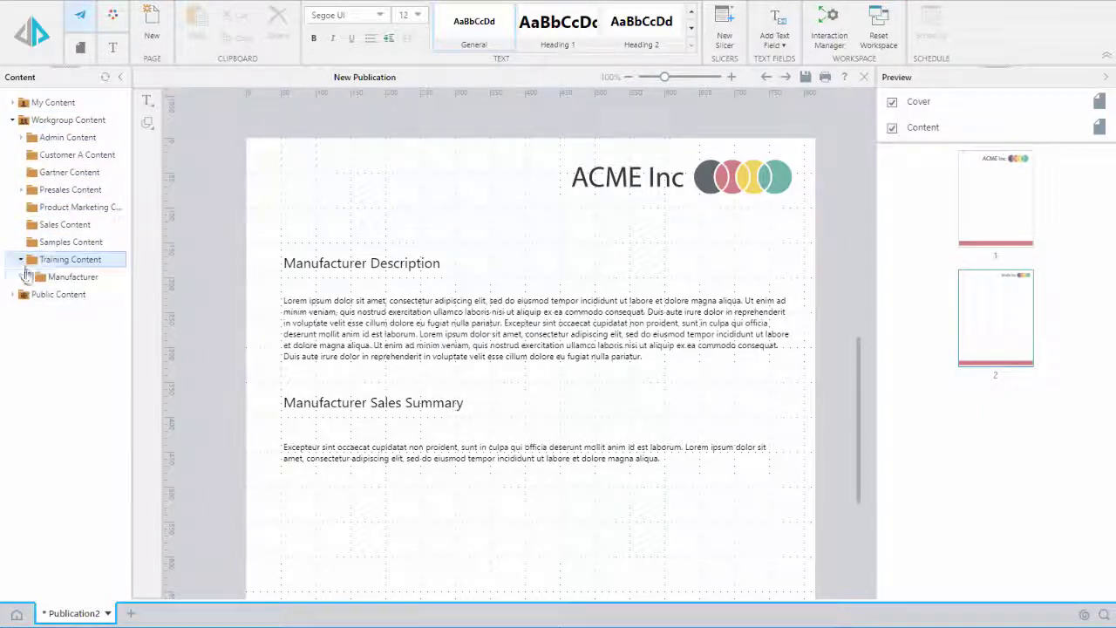
left_click(29, 278)
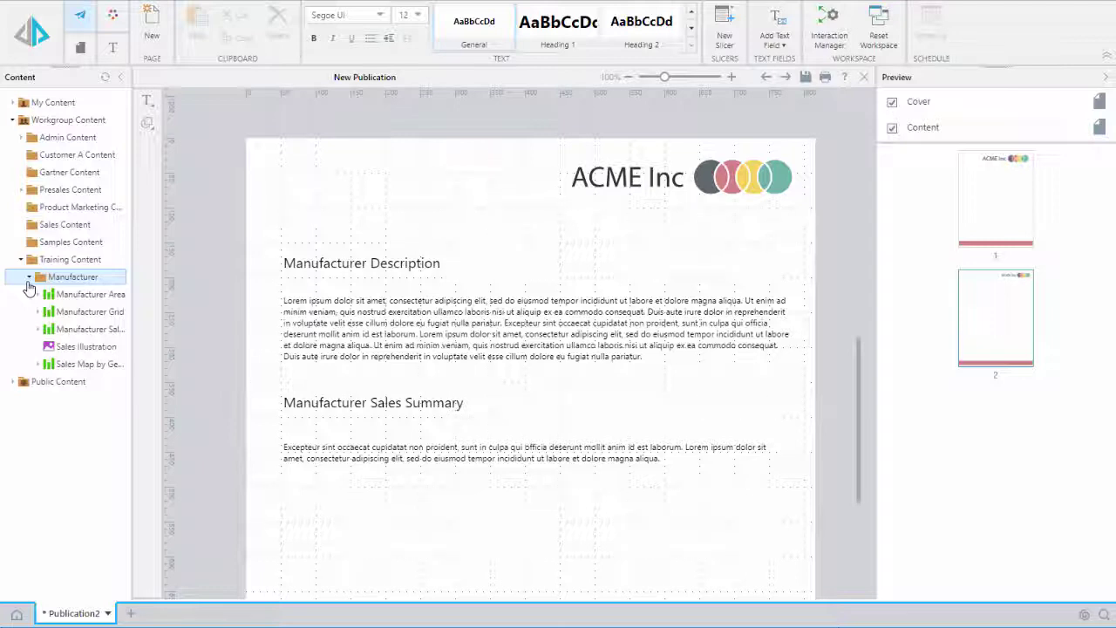
left_click(29, 288)
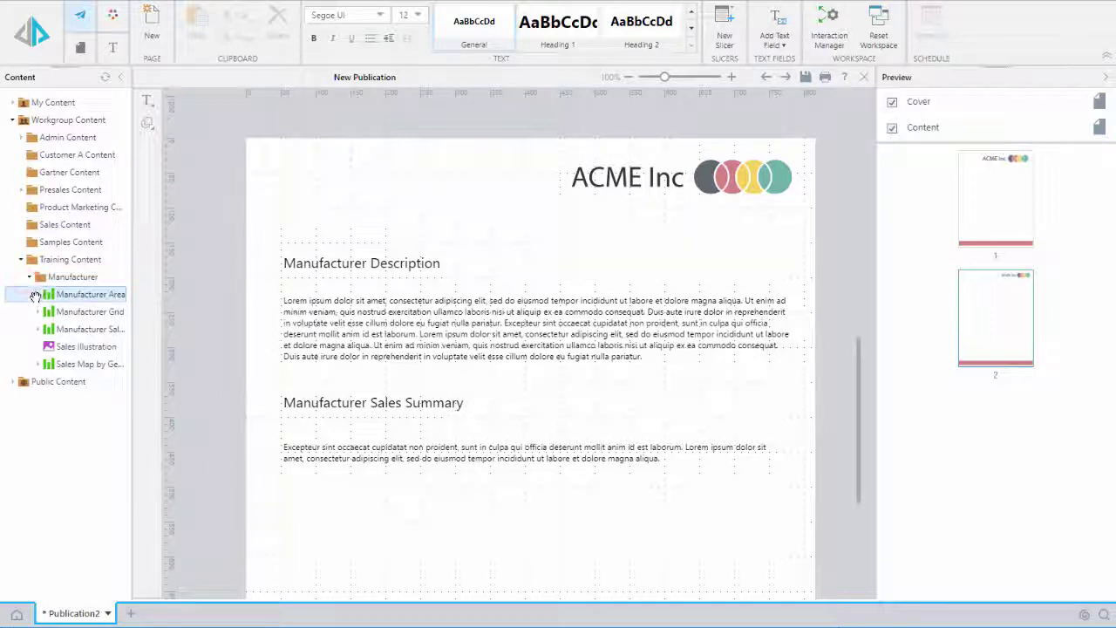
left_click(38, 294)
left_click_drag(57, 311, 341, 501)
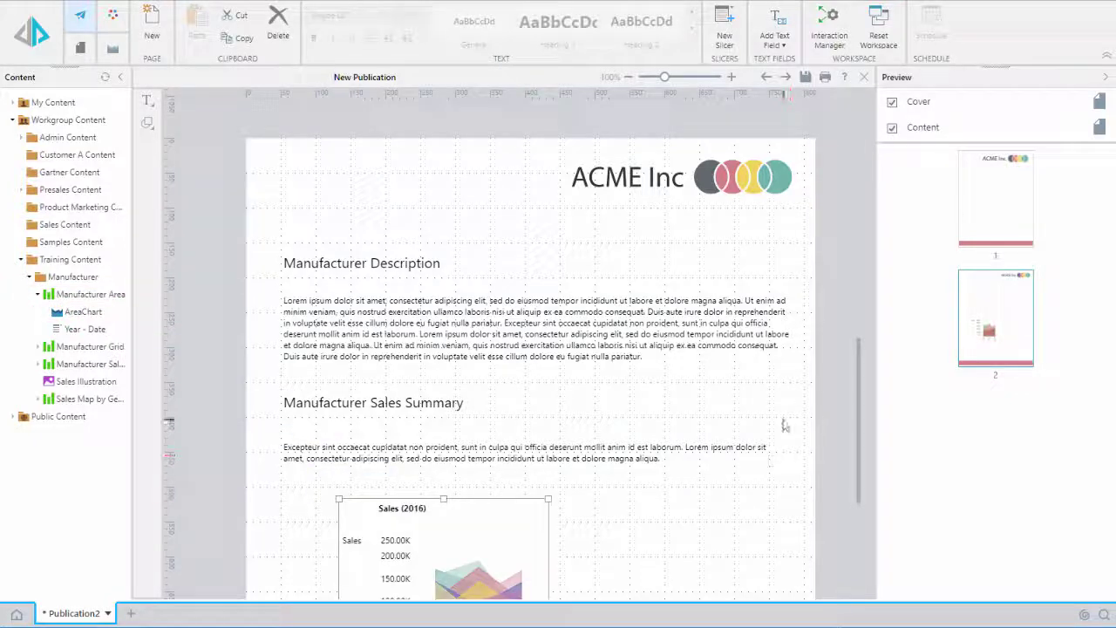
Widen the chart across the page and make it taller so the legend shows.
scroll(401, 399, "down", 3)
left_click_drag(401, 400, 394, 400)
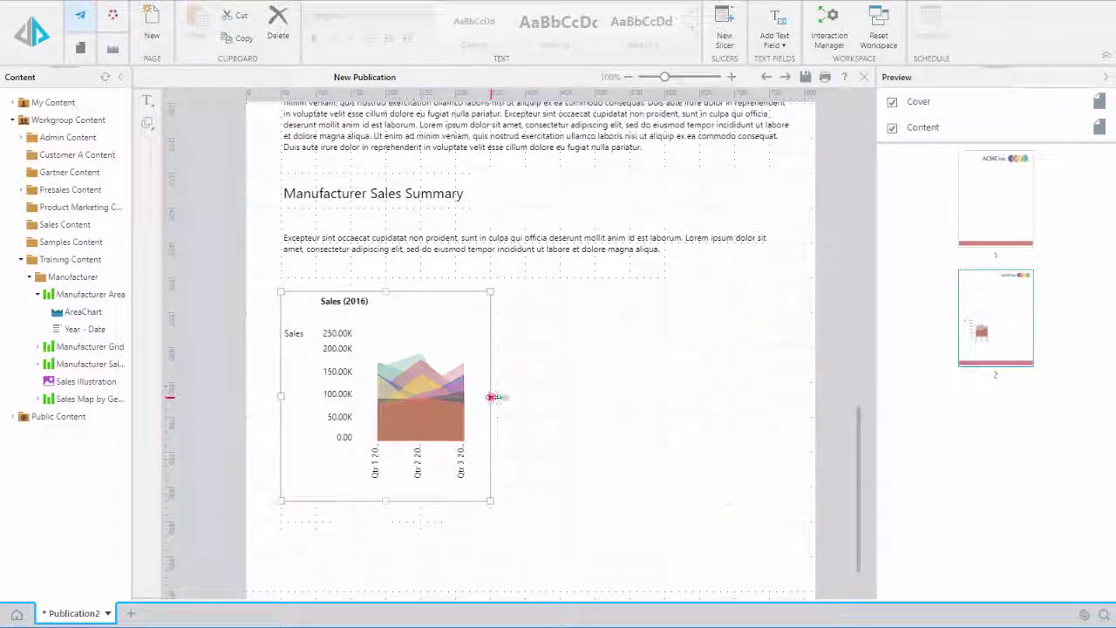
left_click_drag(491, 395, 790, 379)
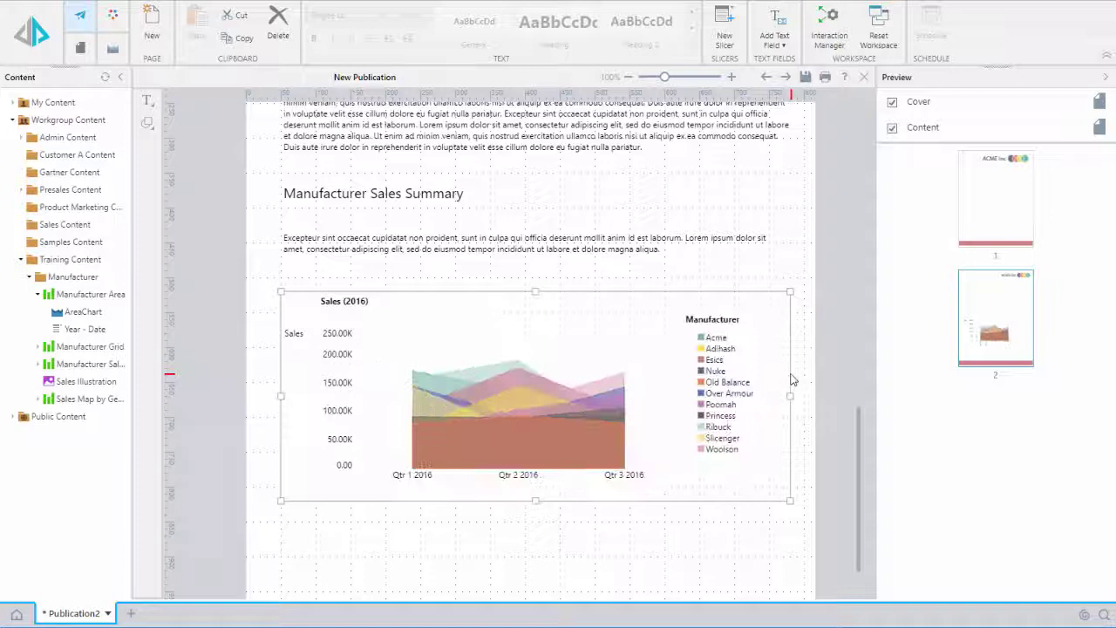
left_click_drag(535, 503, 519, 561)
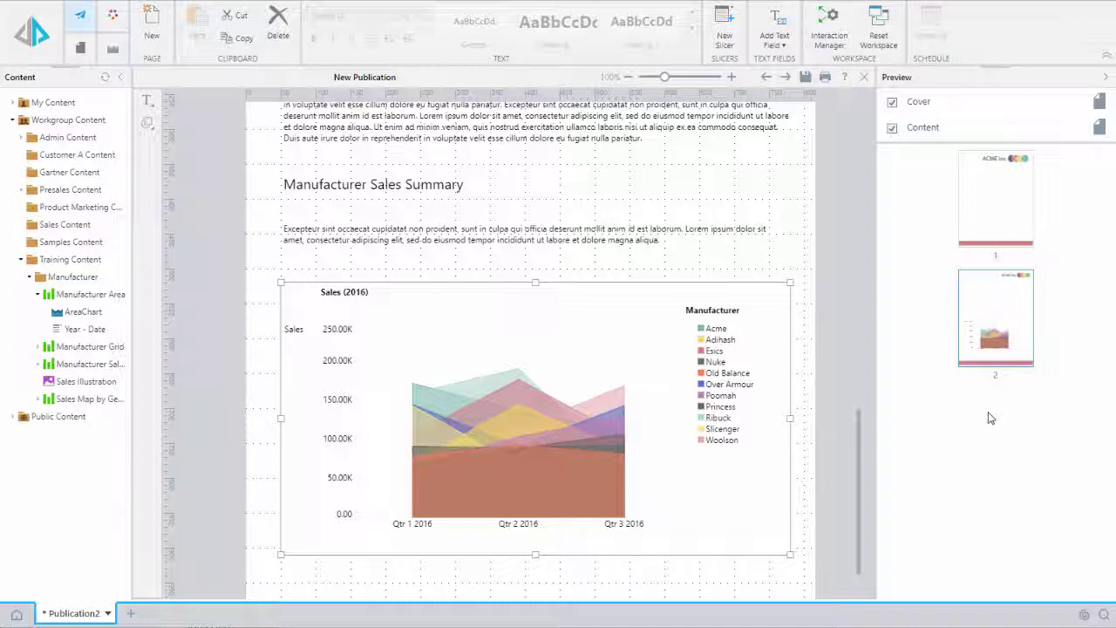
Add a new page to the publication, then place the caret in the Manufacturer Description heading.
mouse_move(989, 415)
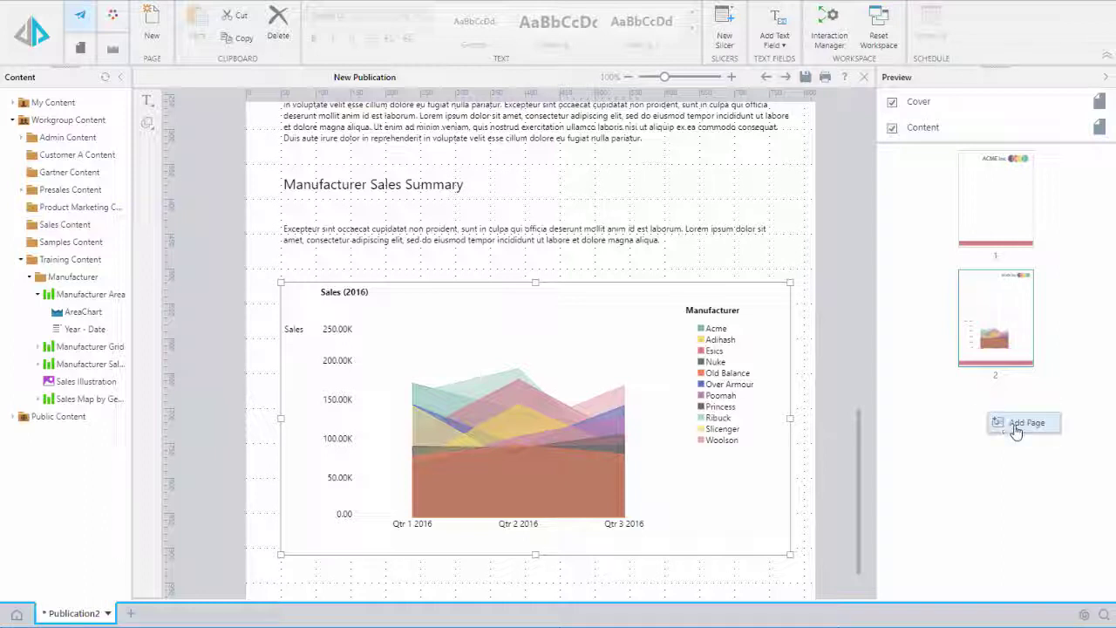
left_click(1016, 431)
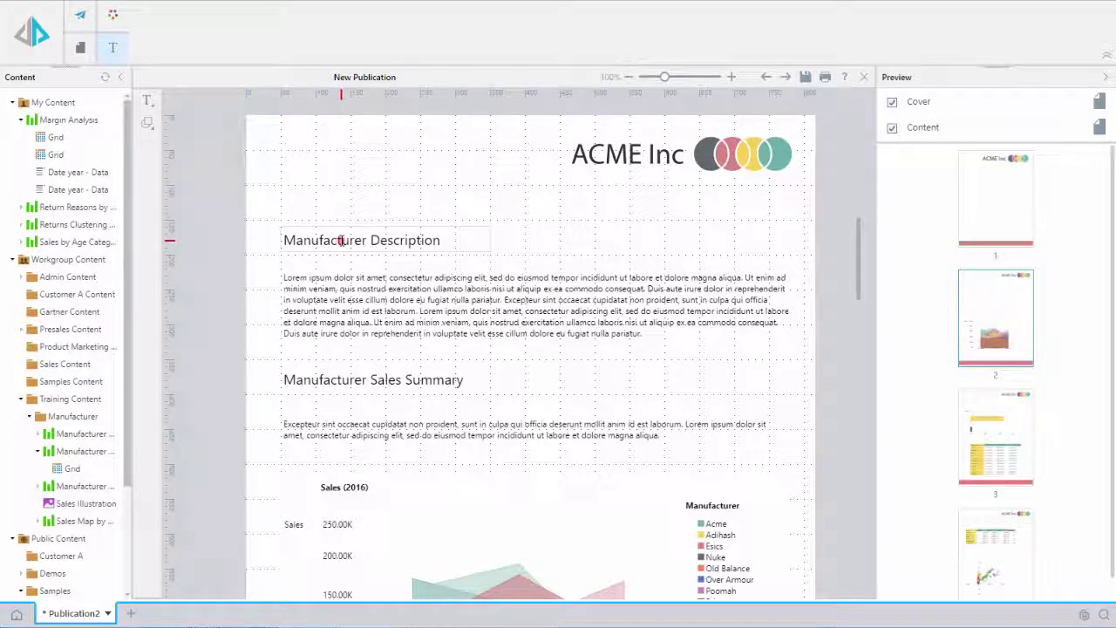
left_click(341, 241)
left_click(355, 241)
Delete 'Manufacturer' from the Description heading and start a Dynamic Text formula.
left_click_drag(367, 241, 287, 244)
key("BackSpace")
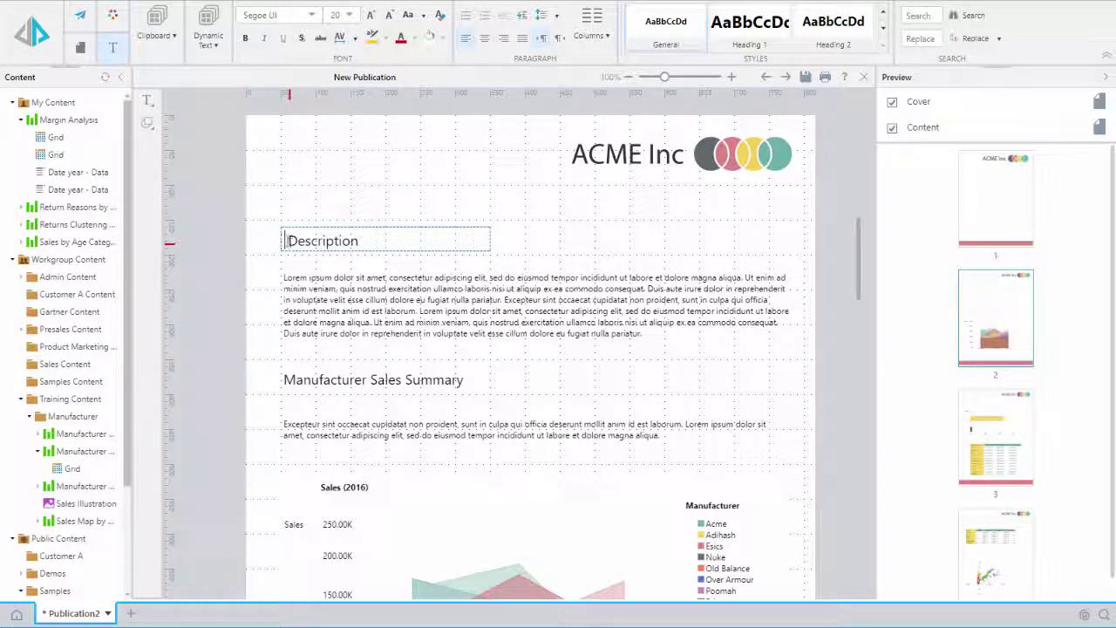
left_click(208, 35)
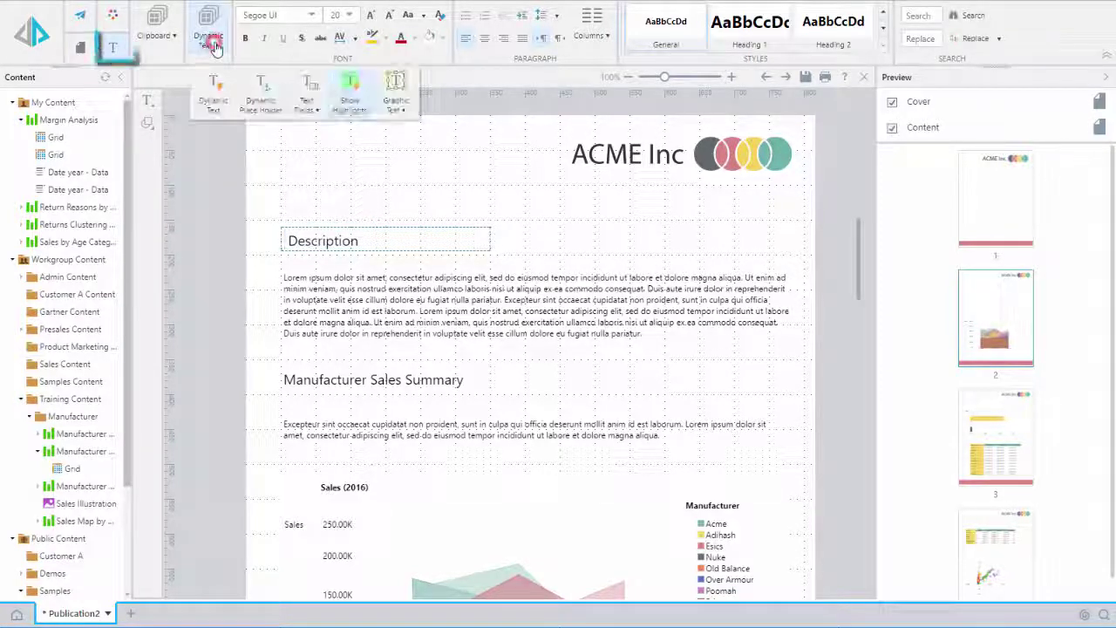
left_click(218, 105)
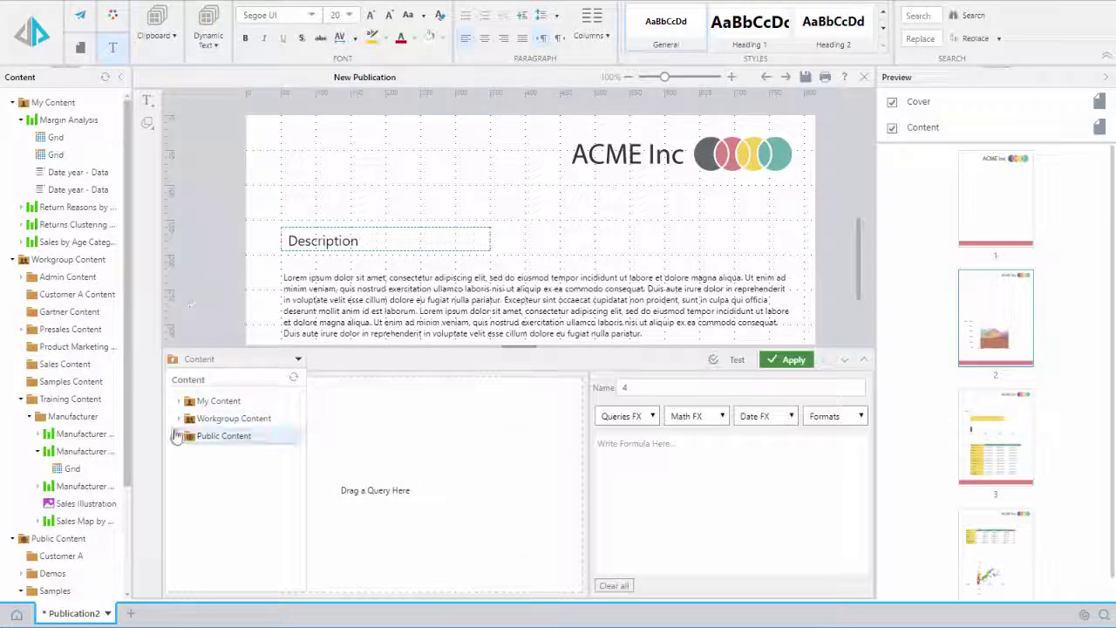
Load the Manufacturer Grid query, reference the Acme label, test, and apply the dynamic text.
left_click(179, 419)
left_click(185, 558)
left_click(196, 563)
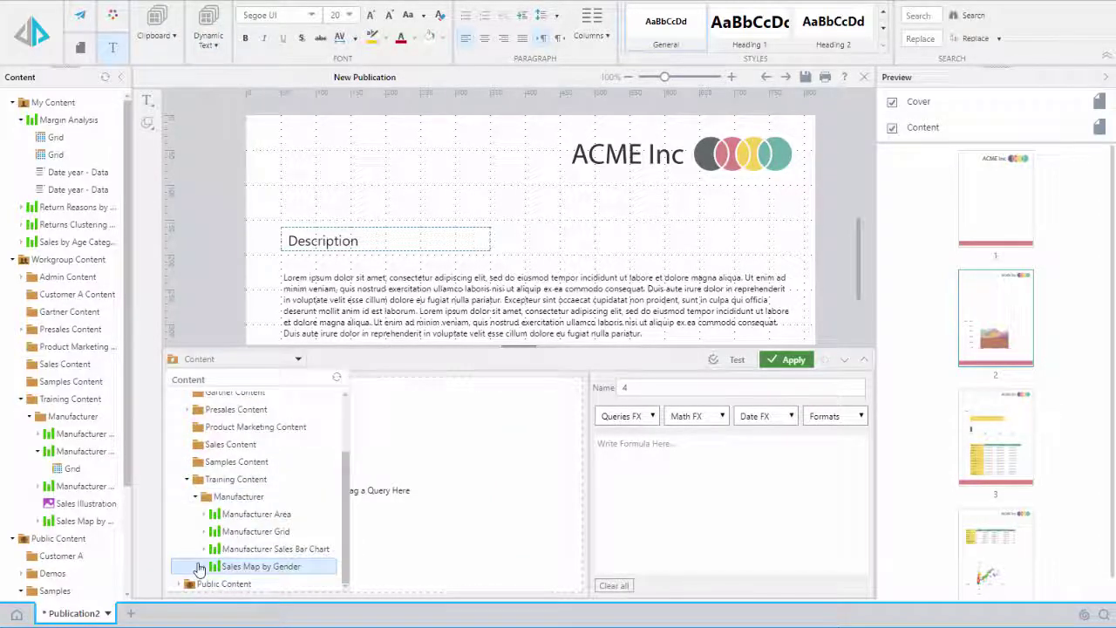
left_click(205, 531)
double_click(222, 549)
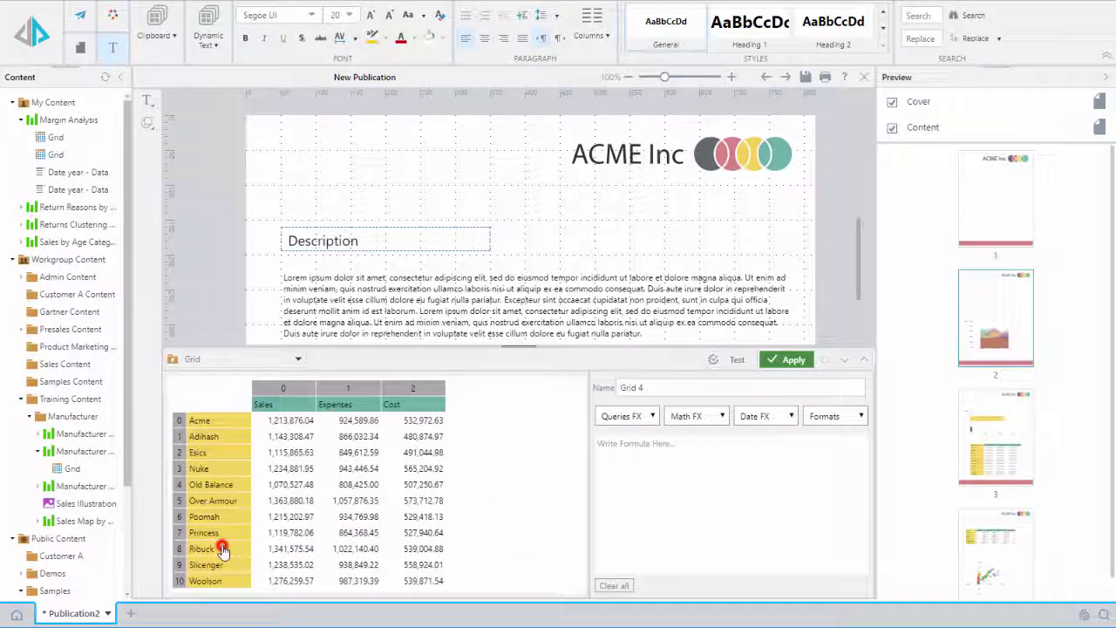
left_click(225, 423)
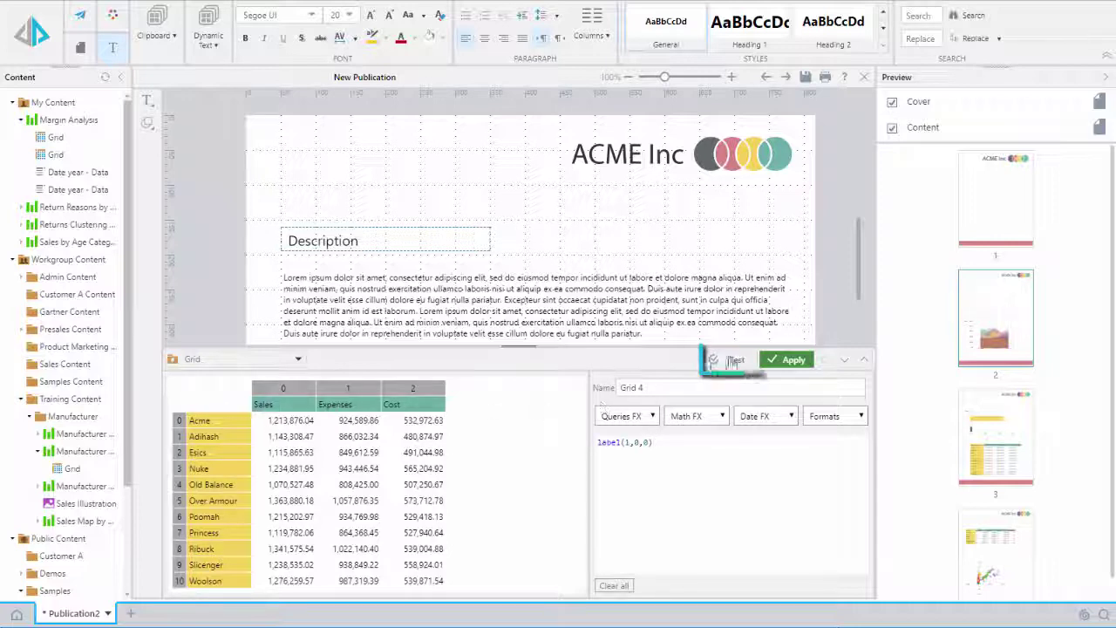
left_click(738, 361)
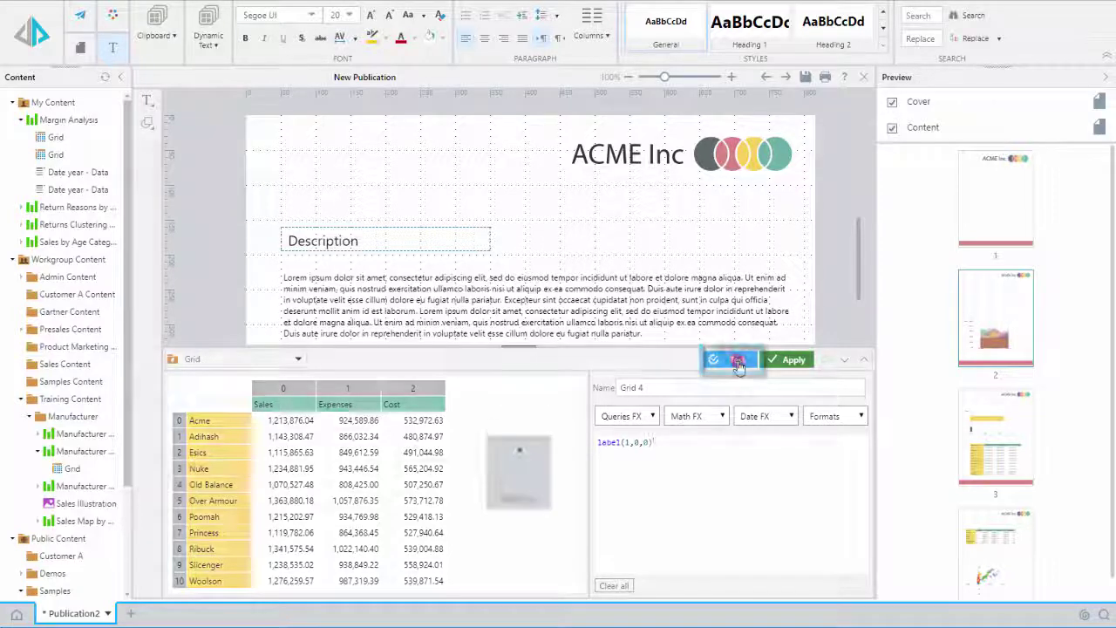
left_click(790, 360)
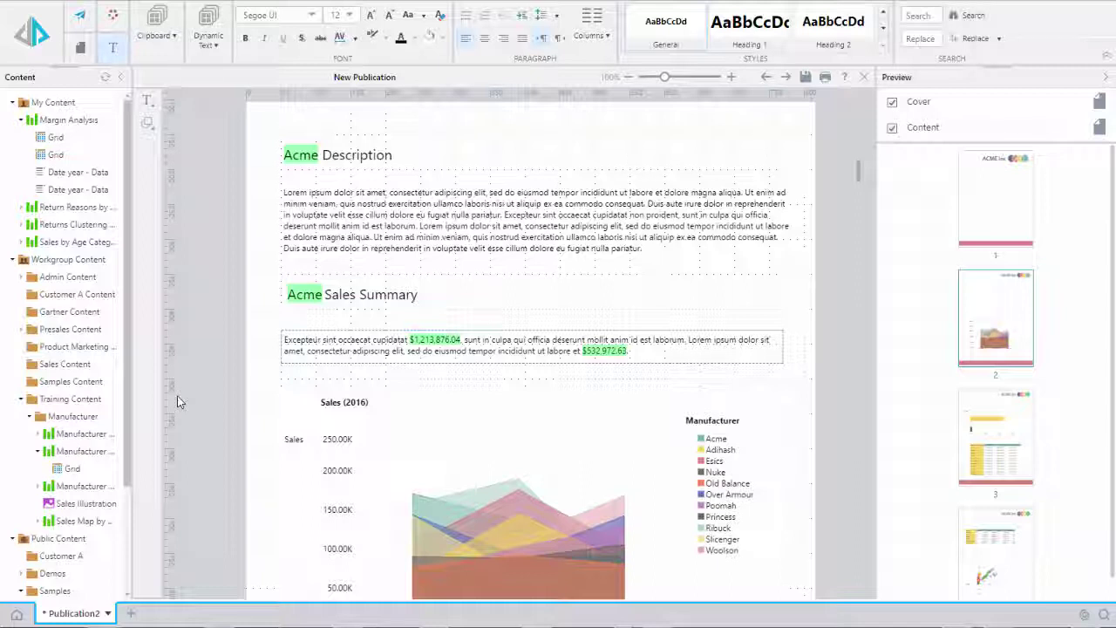
Add the Manufacturer slicer from Manufacturer Sales Bar Chart and link it to all report items.
left_click(35, 485)
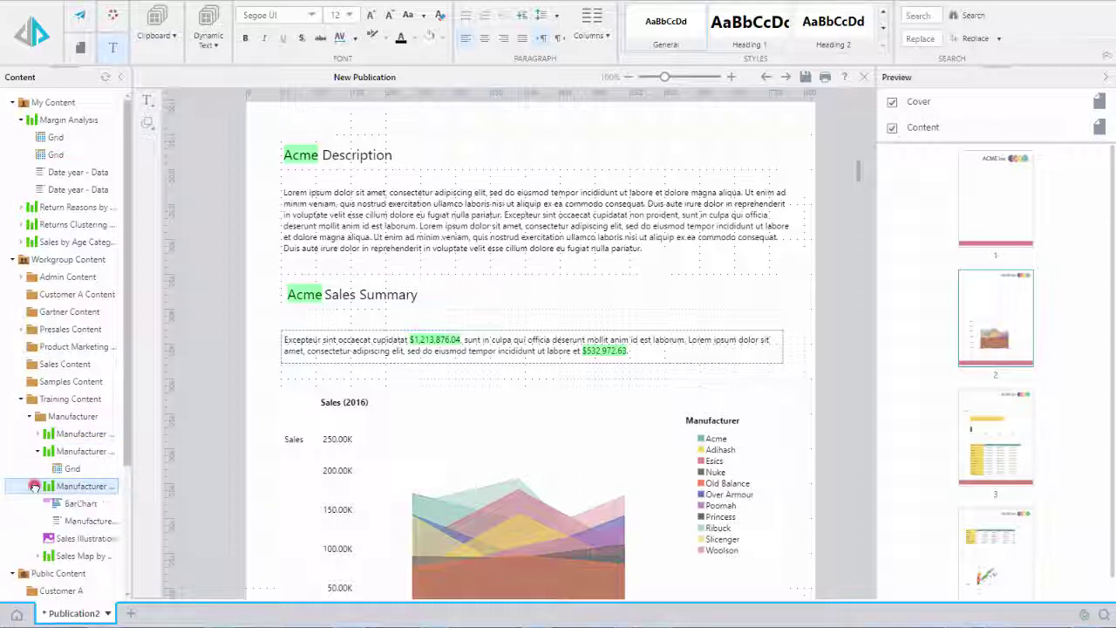
left_click_drag(88, 521, 436, 511)
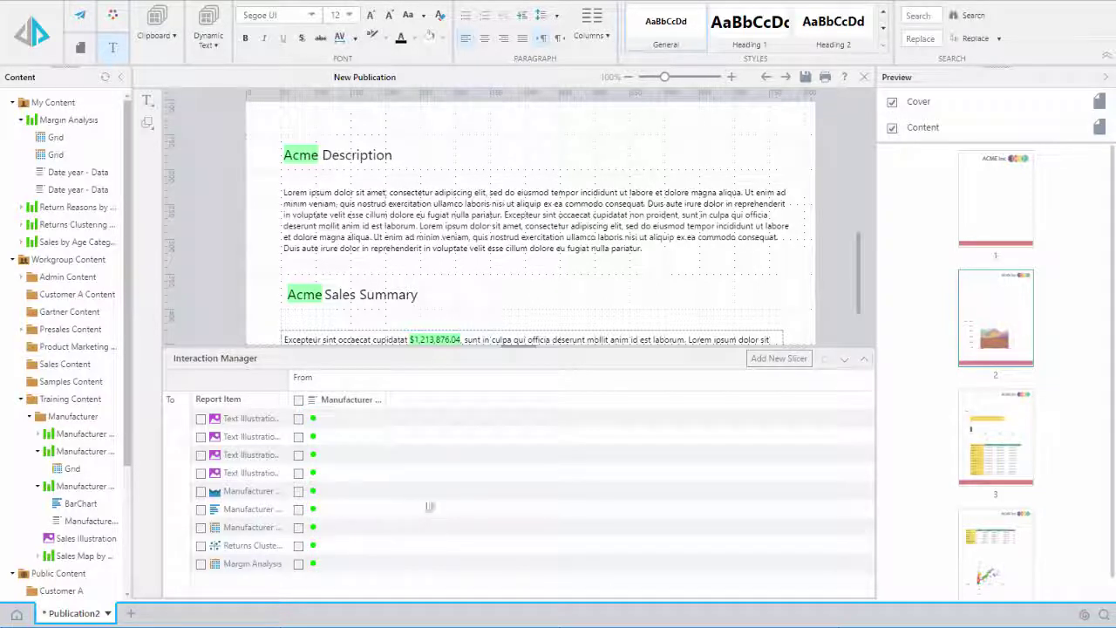
left_click(298, 399)
left_click(845, 360)
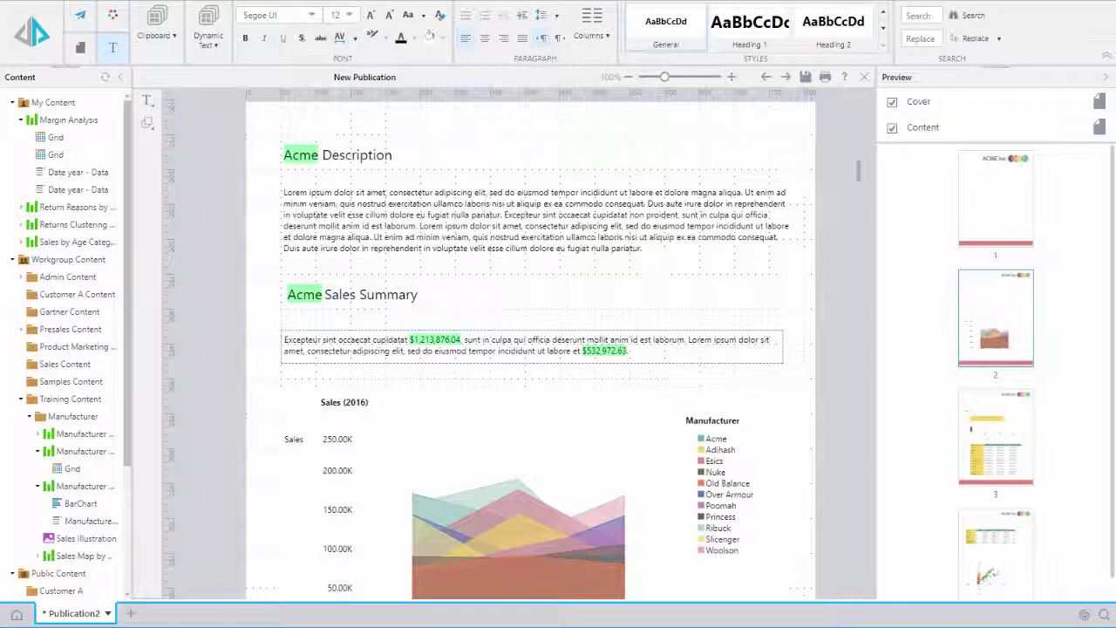
Save the publication as 'Sales Manufacturer Summary' using Save as.
key("ctrl+s")
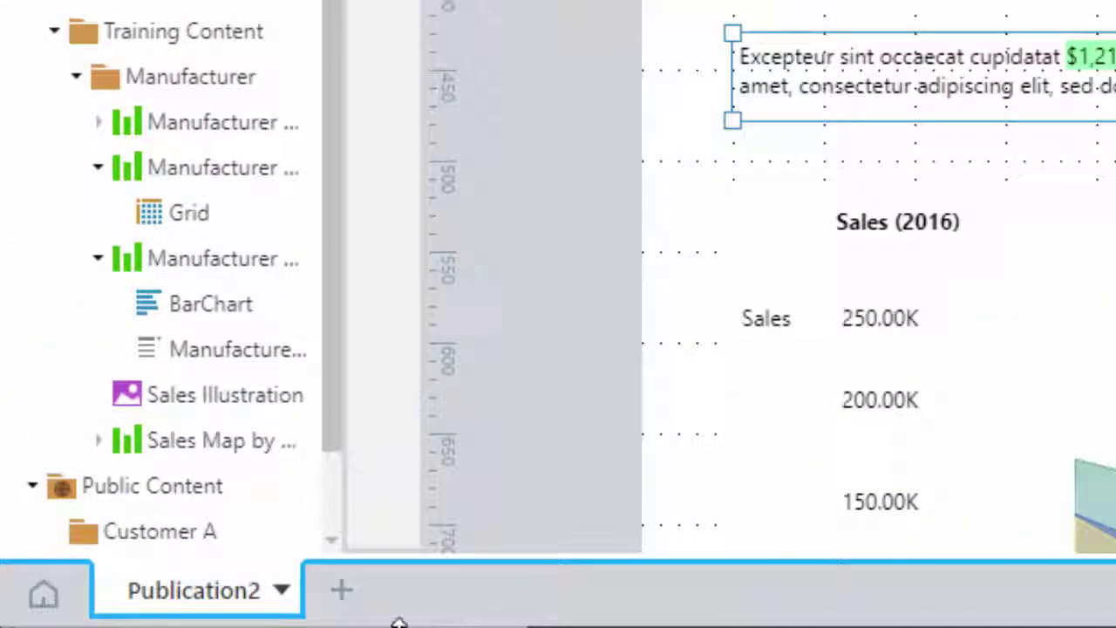
left_click(282, 592)
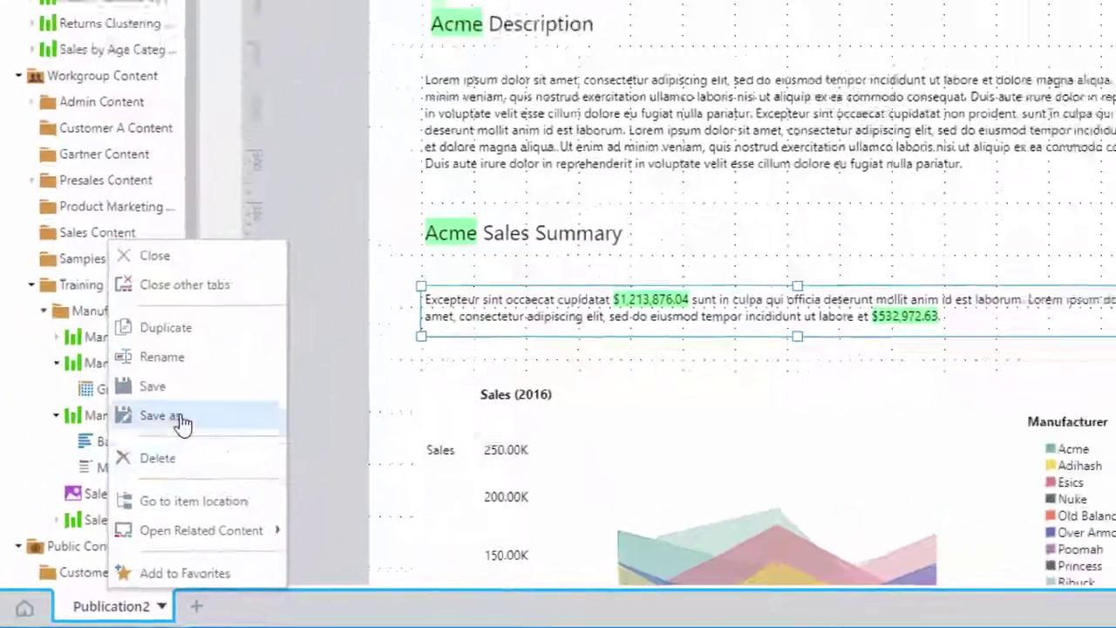
left_click(311, 264)
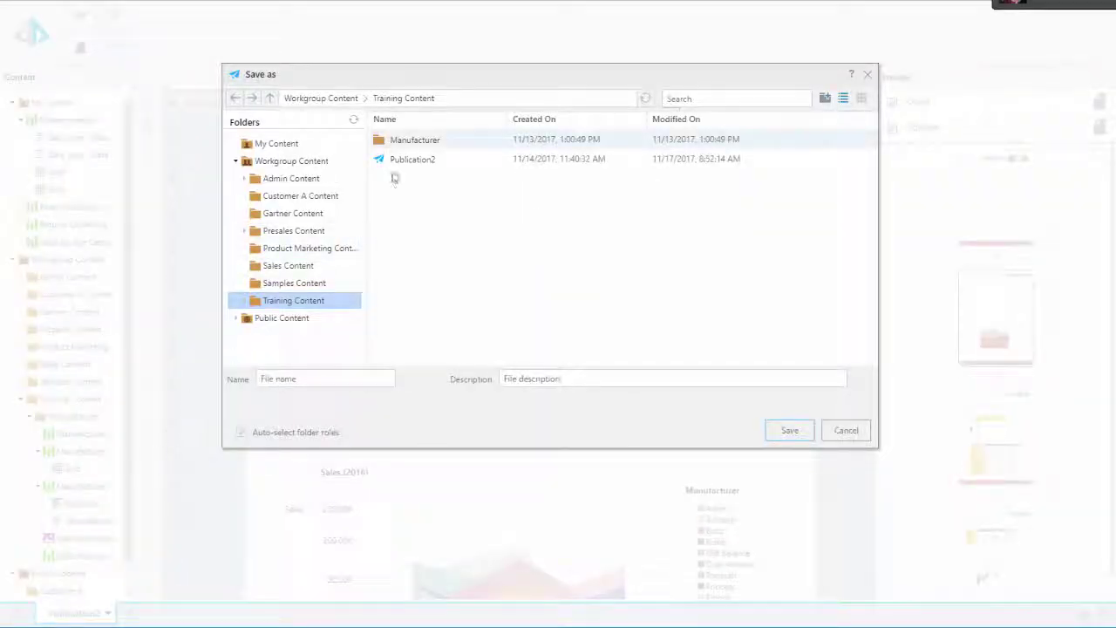
left_click(341, 377)
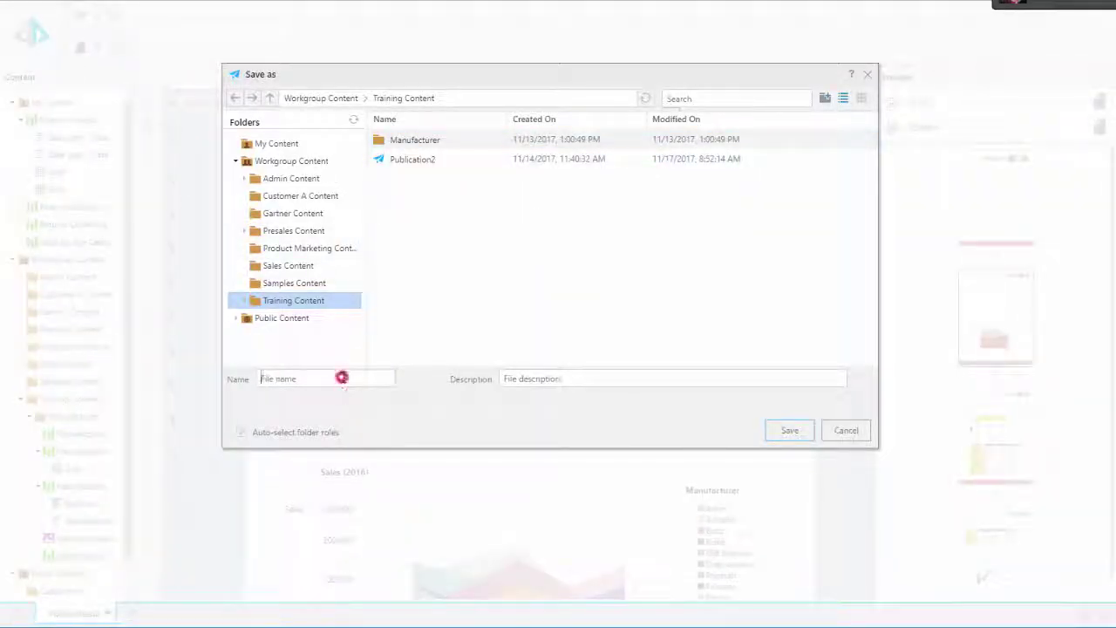
type("Sales Summary")
left_click(790, 430)
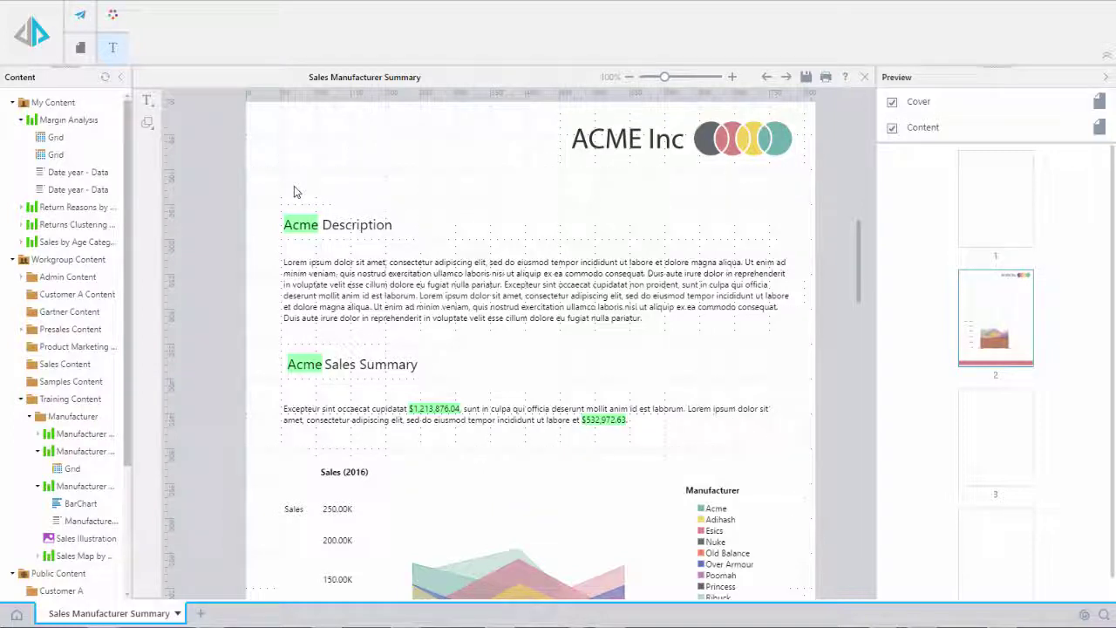
Create a new schedule with Multiple selections and Manufacturer set to All Items.
left_click(80, 17)
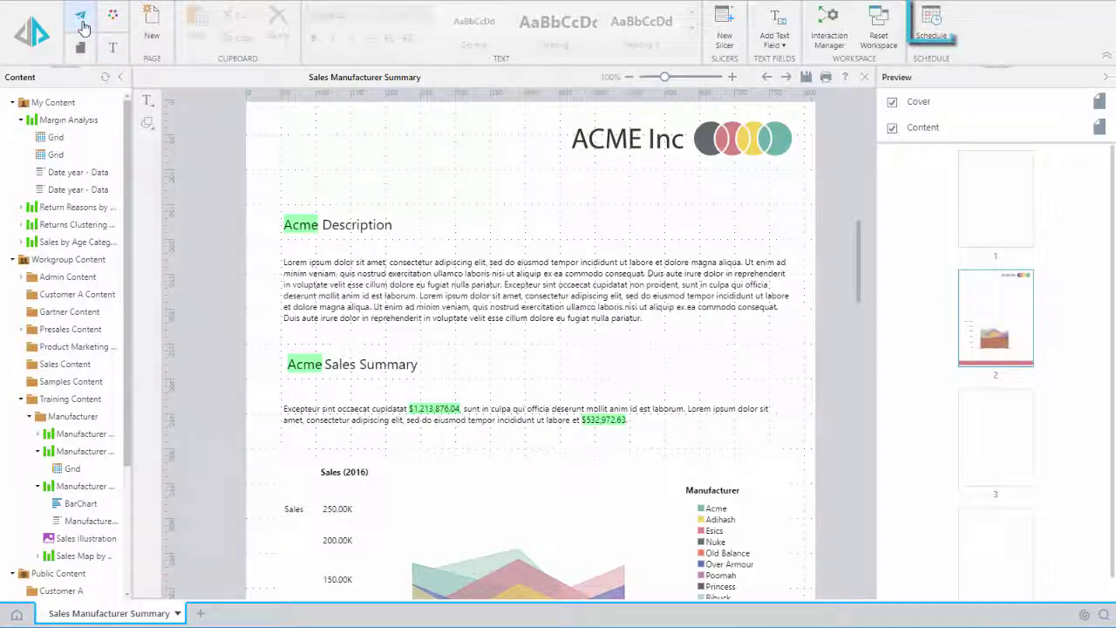
left_click(929, 29)
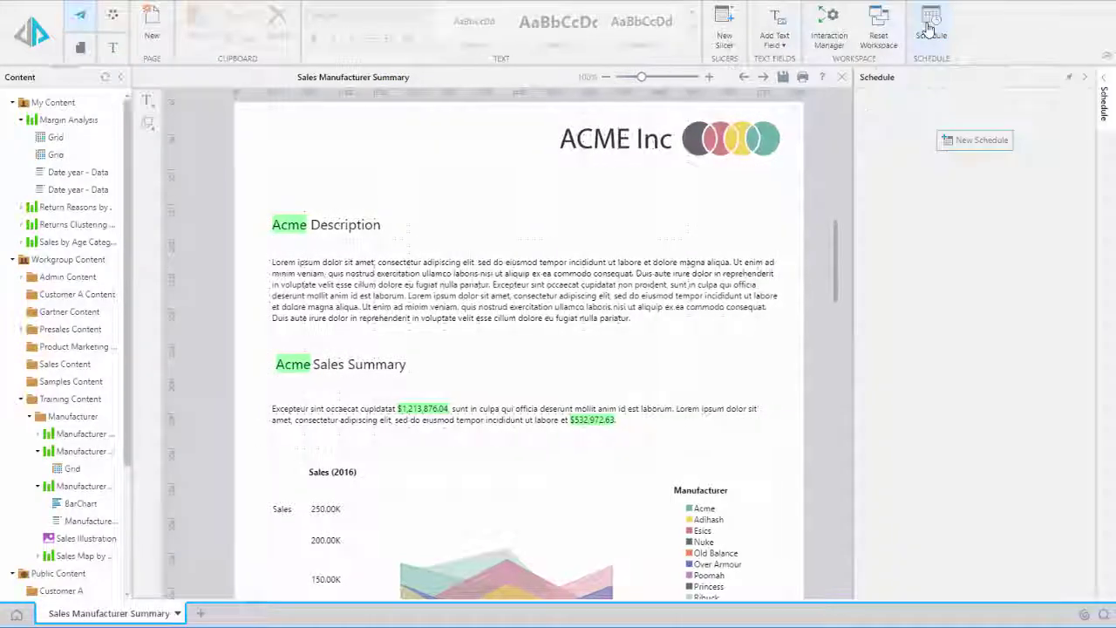
left_click(995, 154)
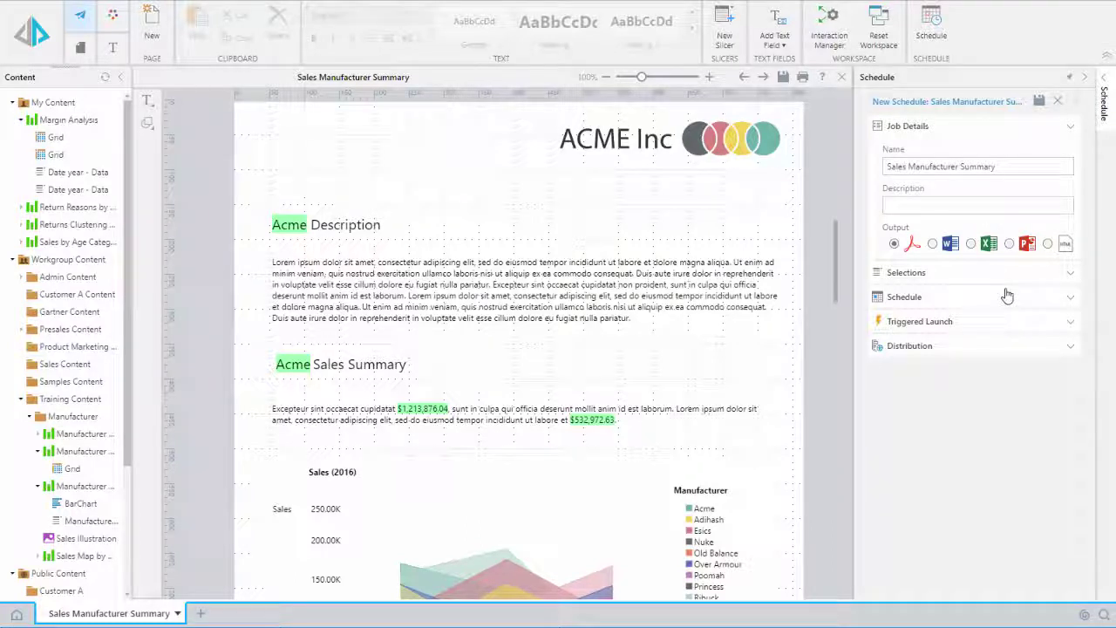
left_click(1031, 277)
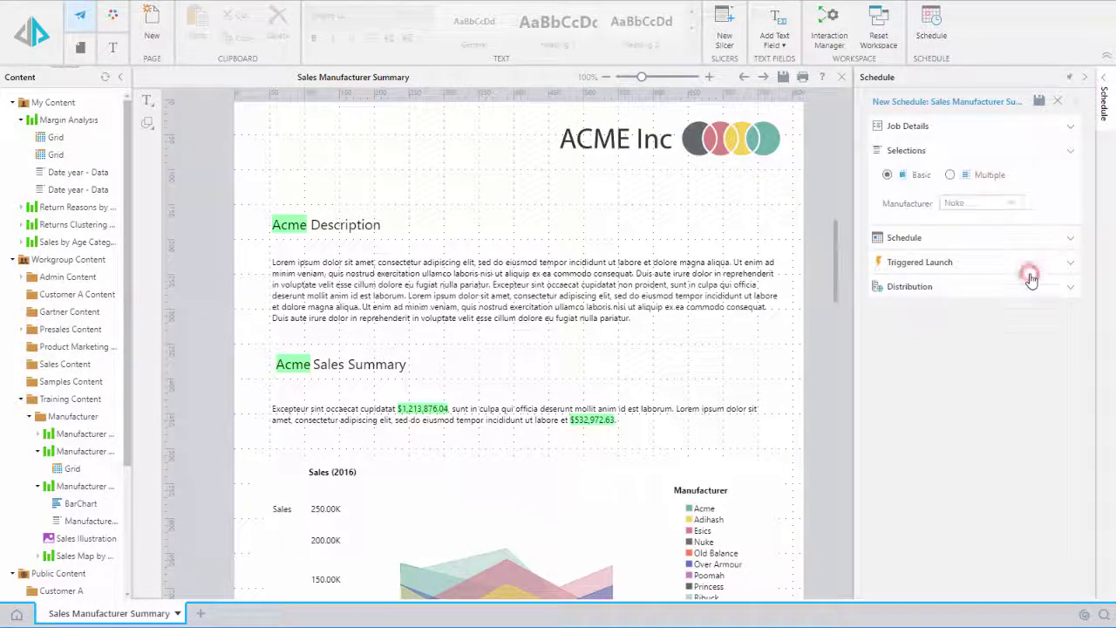
left_click(950, 175)
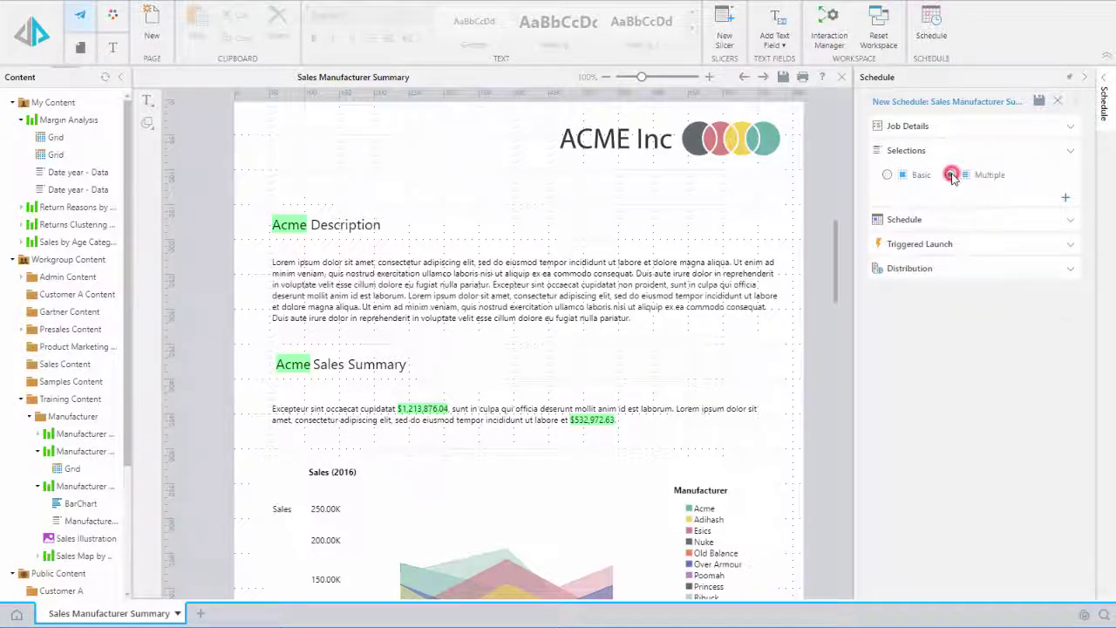
left_click(1064, 202)
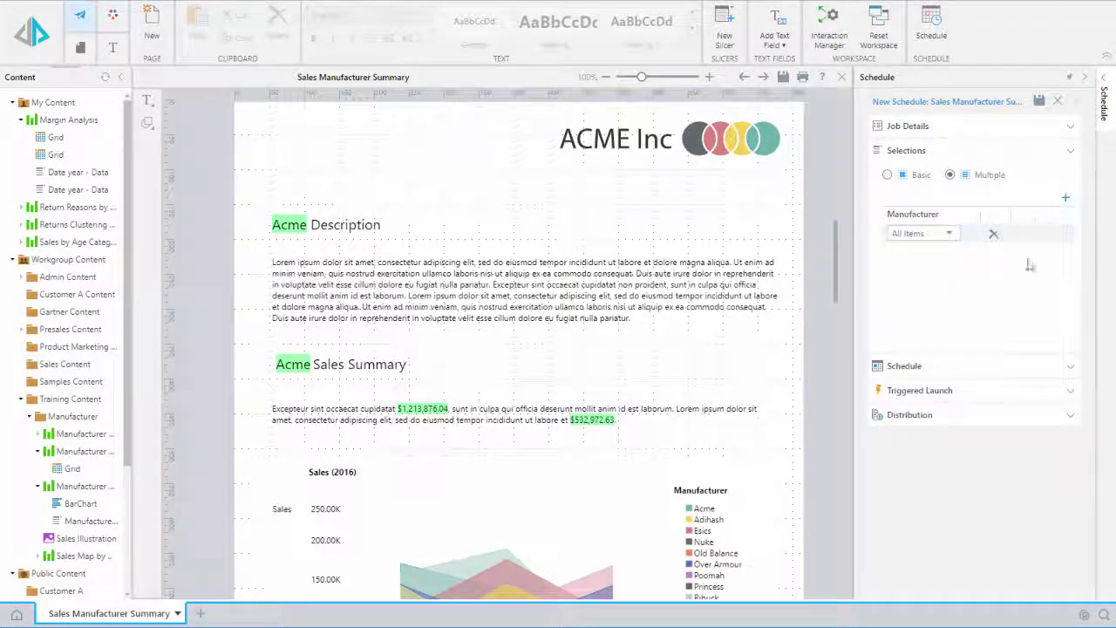
Make the schedule recur monthly in week 4 of March, June, September and December.
left_click(1072, 368)
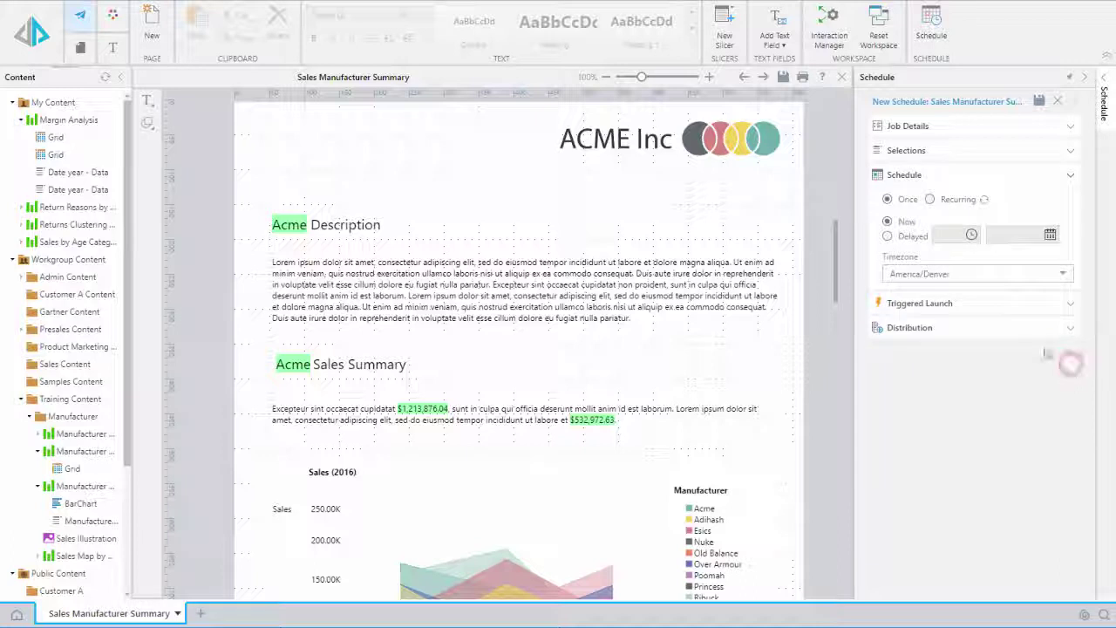
left_click(931, 200)
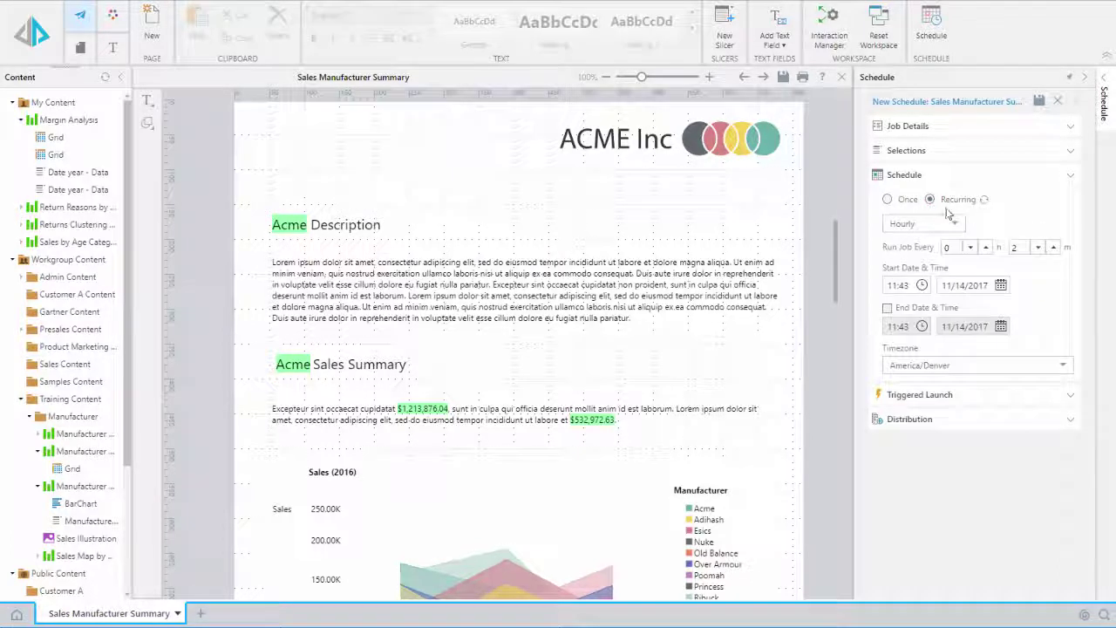
left_click(951, 223)
left_click(947, 294)
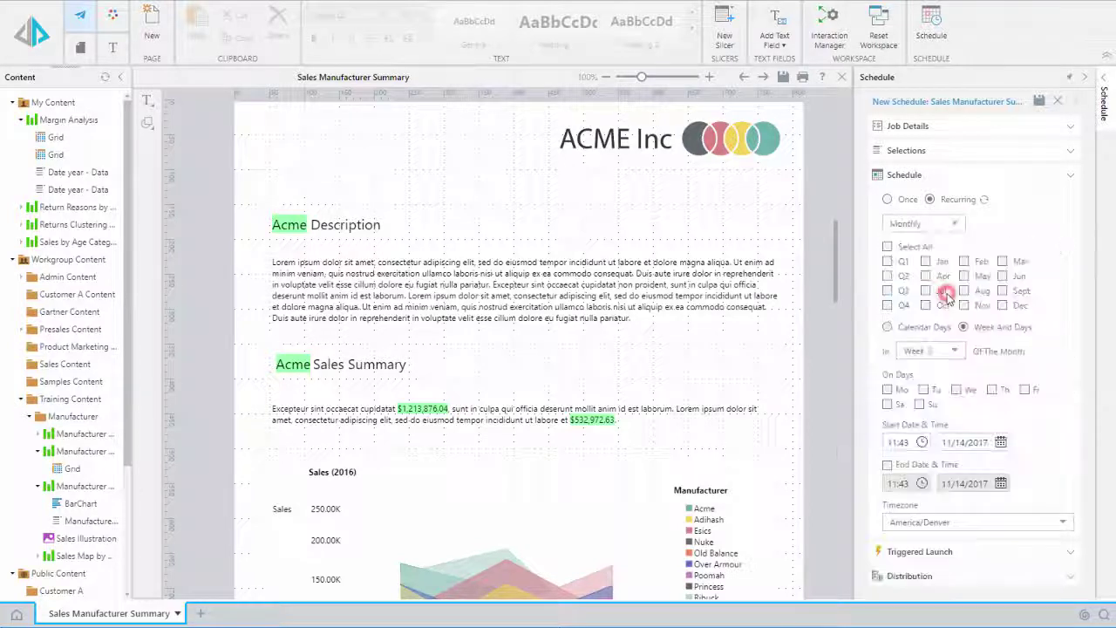
left_click(1002, 261)
left_click(1002, 275)
left_click(1002, 290)
left_click(1003, 305)
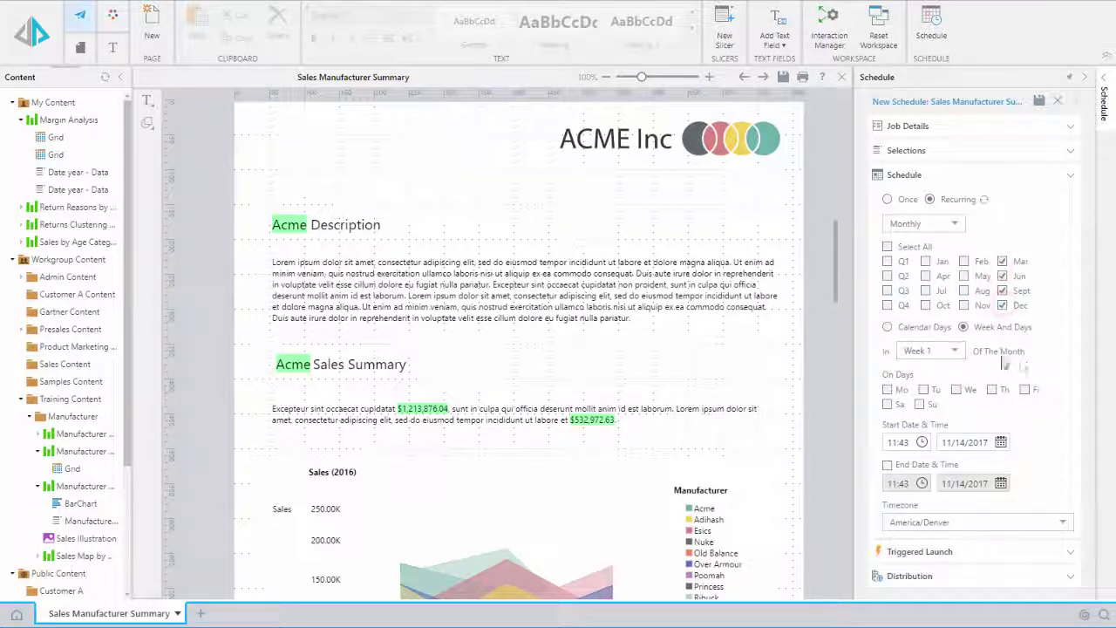
left_click(931, 351)
left_click(946, 420)
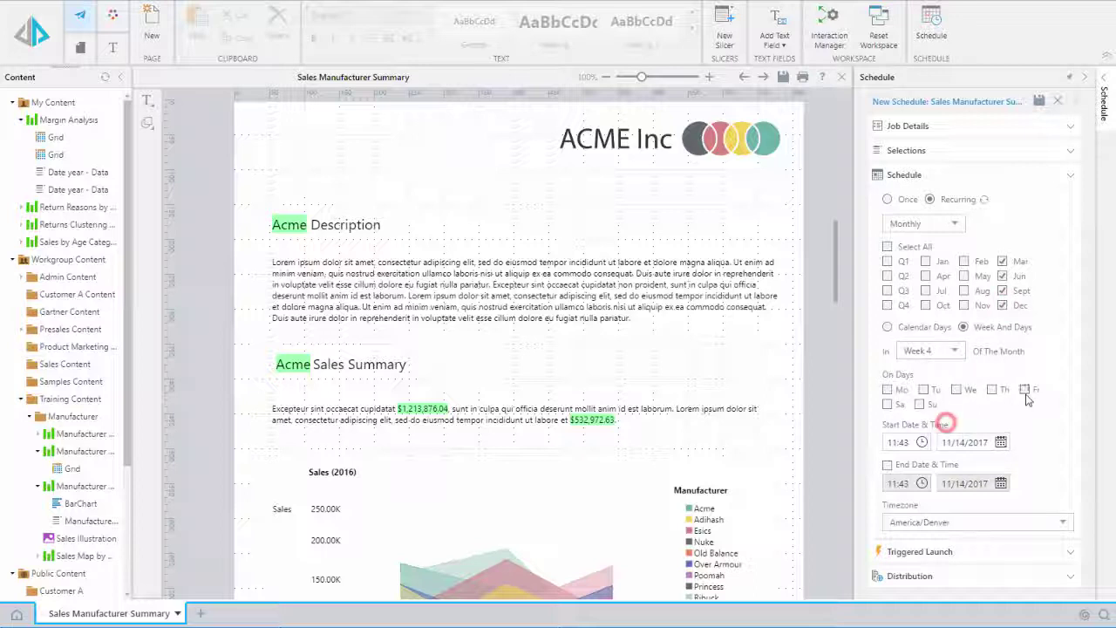
Distribute the schedule to the Training role and save it.
left_click(1071, 576)
left_click(890, 421)
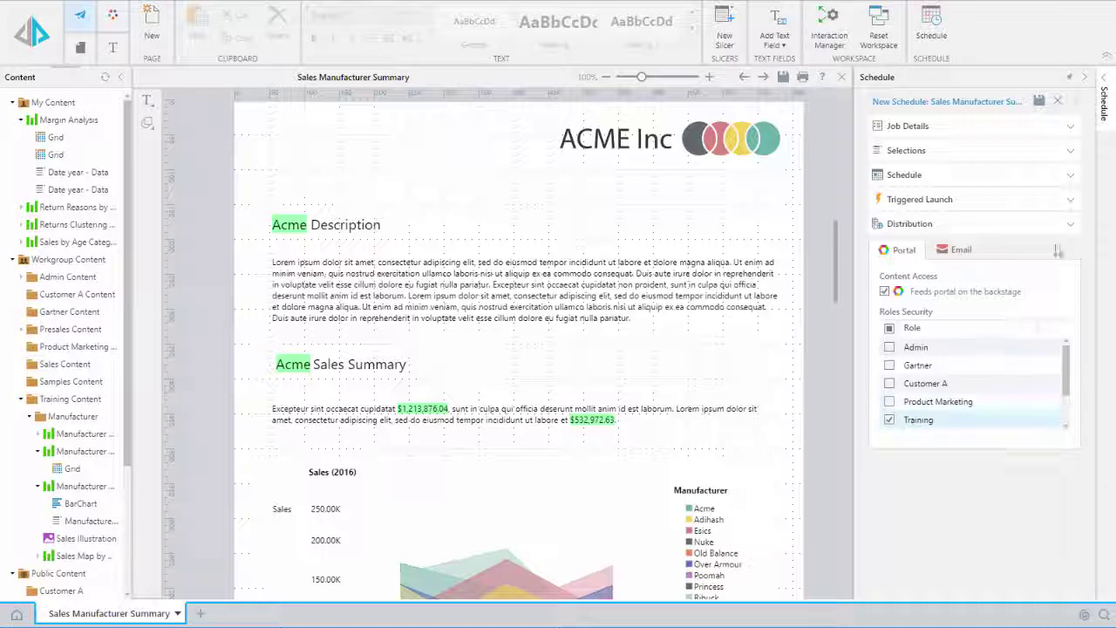
left_click(1039, 102)
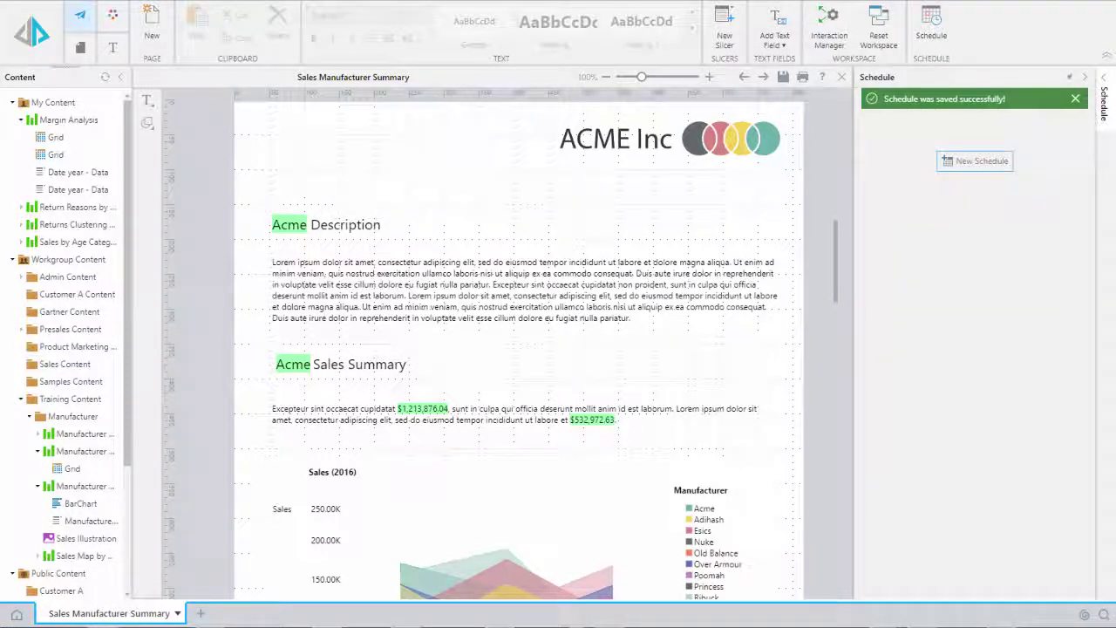
Open the Sales Manufacturer Summary publication's schedules from the Content Explorer.
left_click(16, 615)
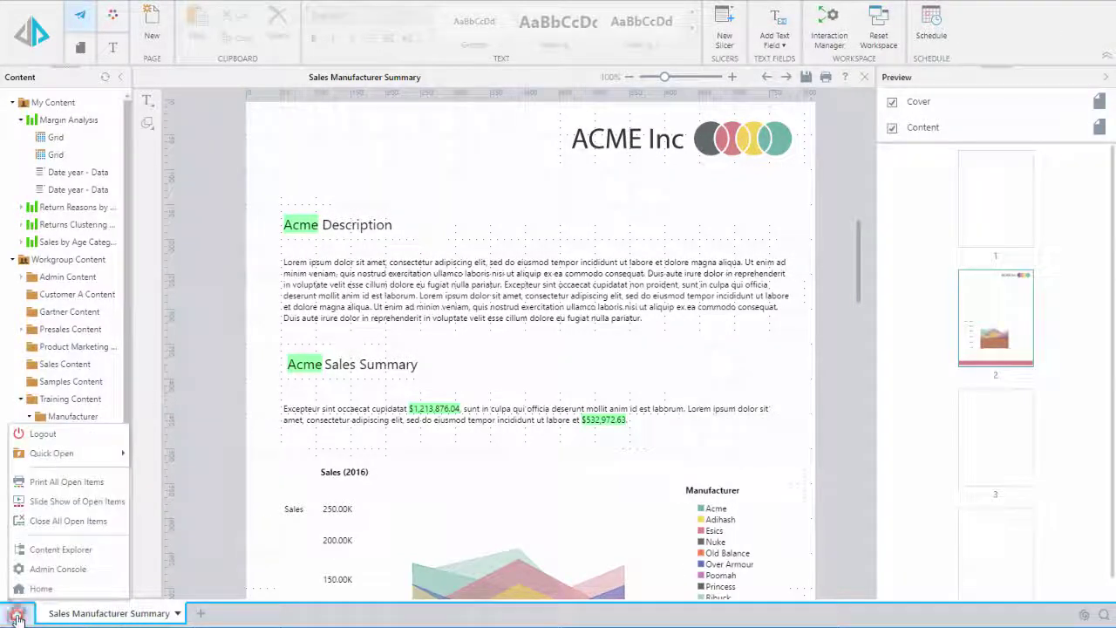
left_click(55, 549)
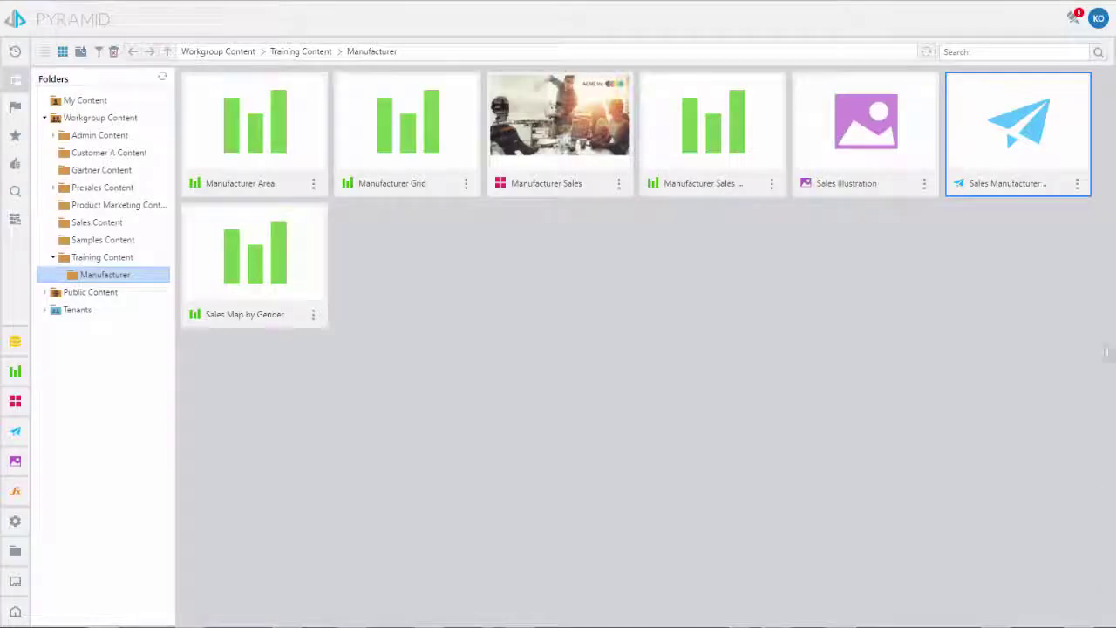
left_click(1077, 184)
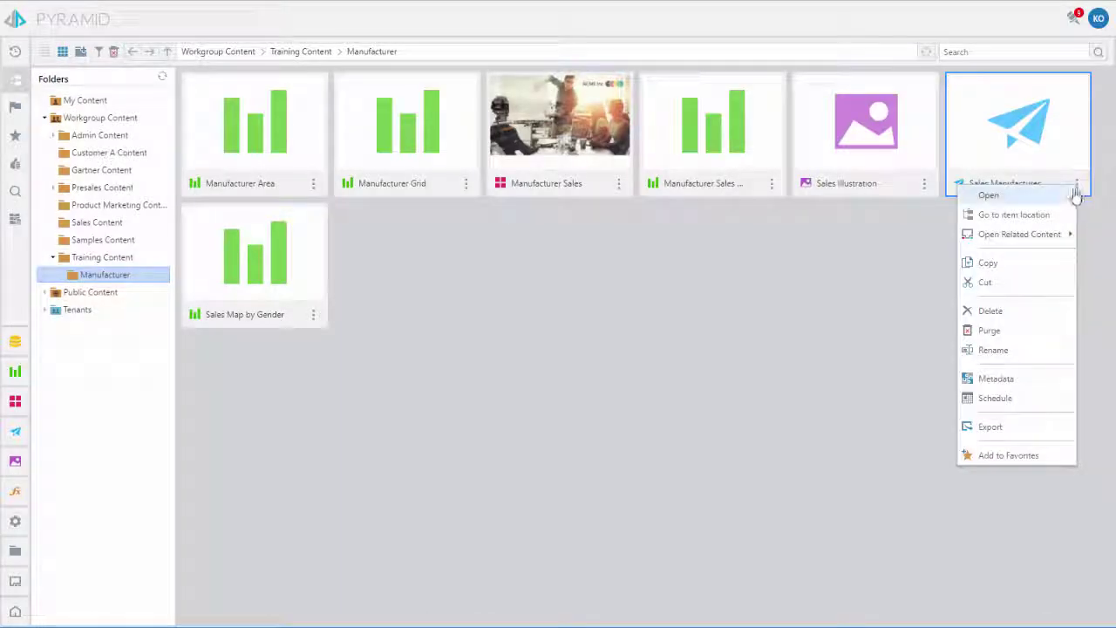
left_click(1058, 398)
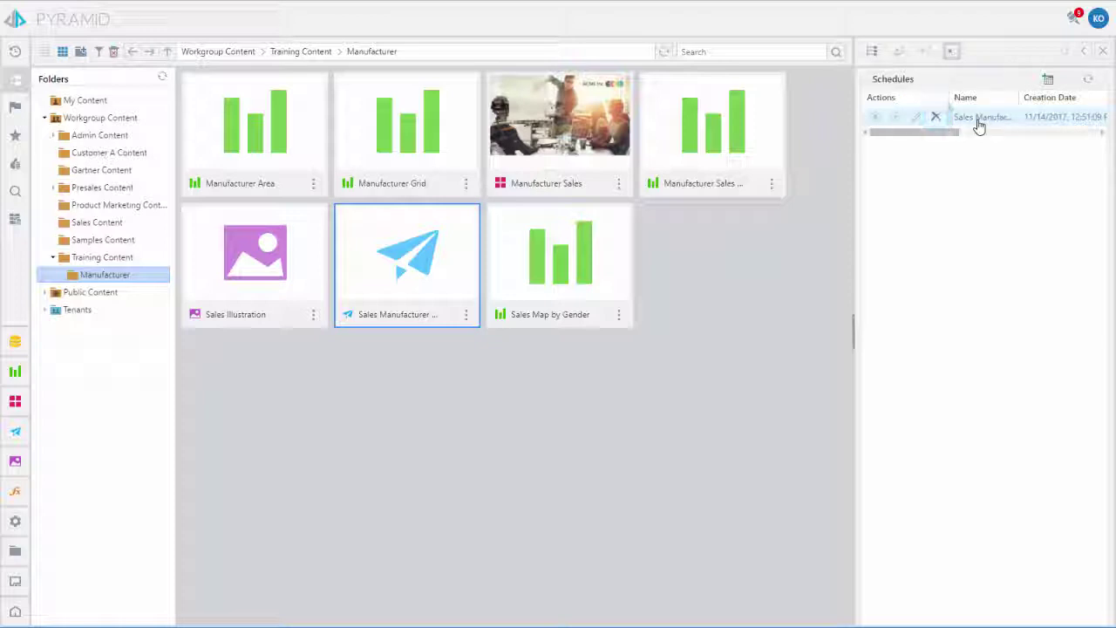
Download the Old Balance summary PDF from the schedule's job executions.
left_click(978, 127)
left_click(1085, 53)
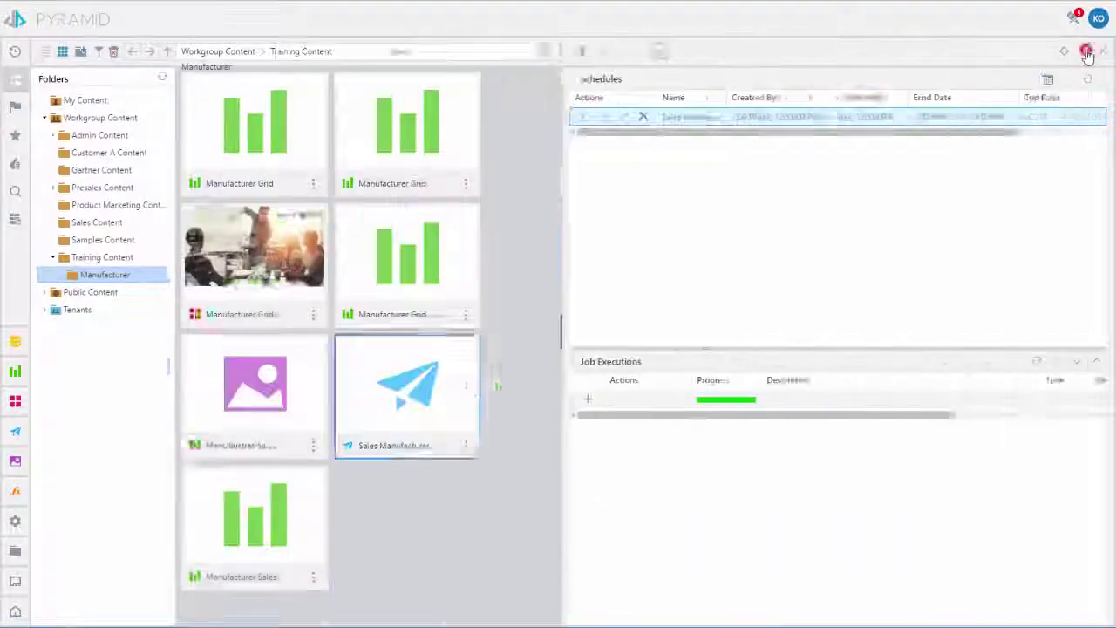
left_click(477, 398)
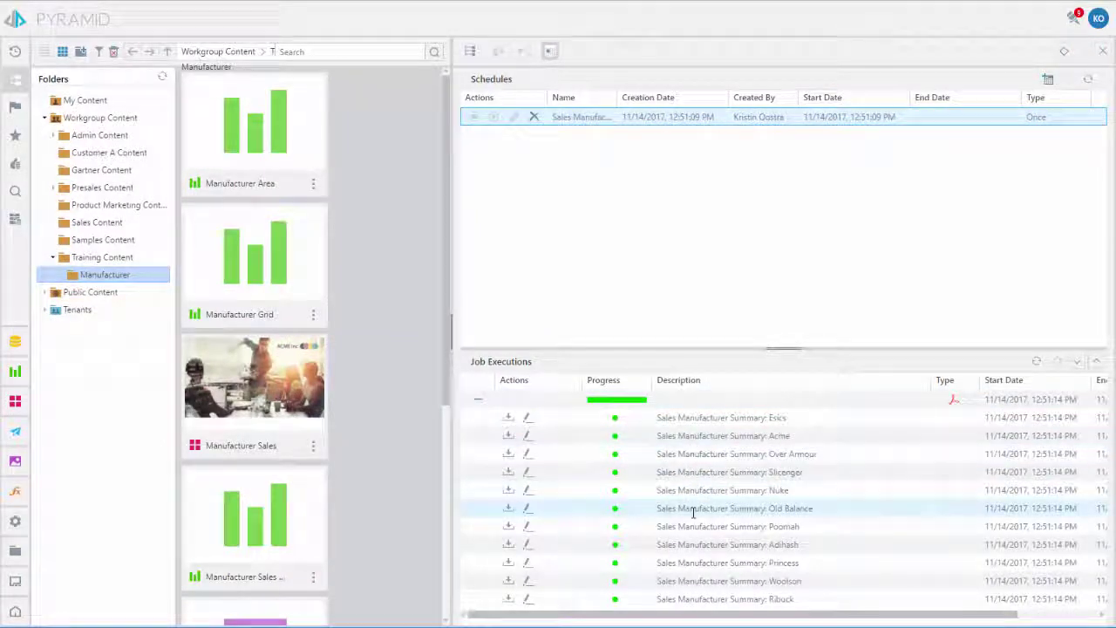
left_click(508, 507)
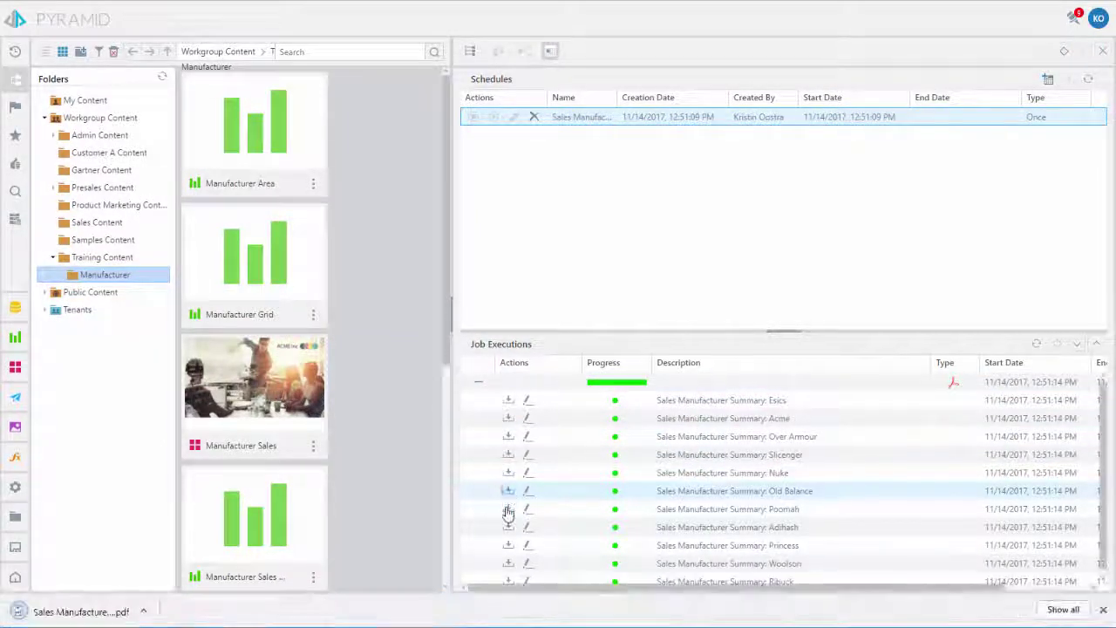
Review the downloaded Old Balance PDF in Chrome, then close its tab.
left_click(87, 611)
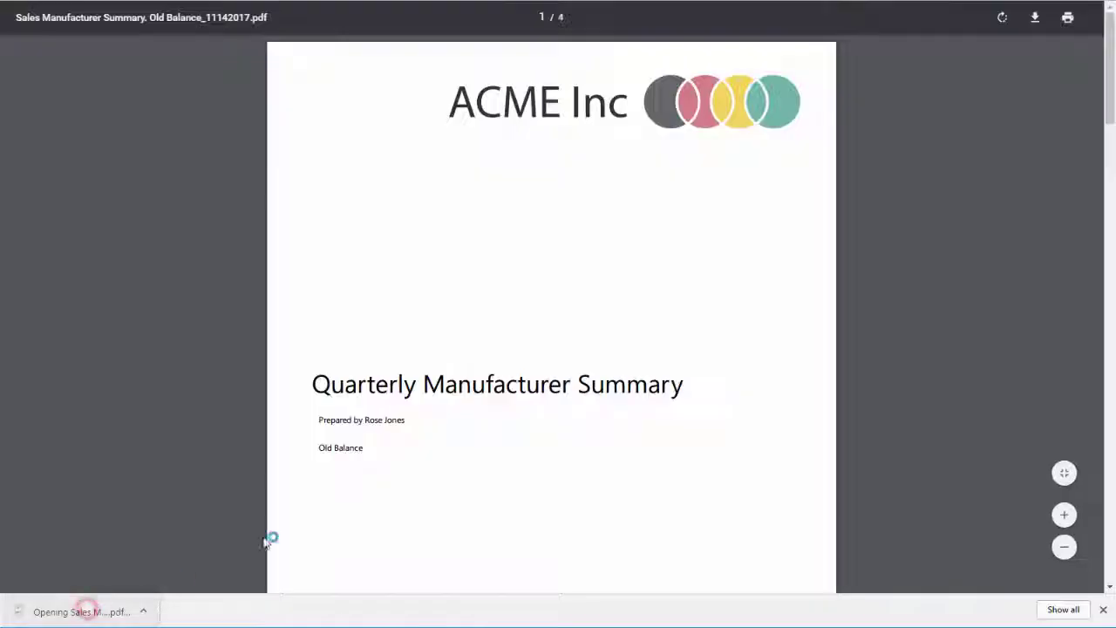
scroll(448, 496, "down", 10)
scroll(602, 503, "up", 2)
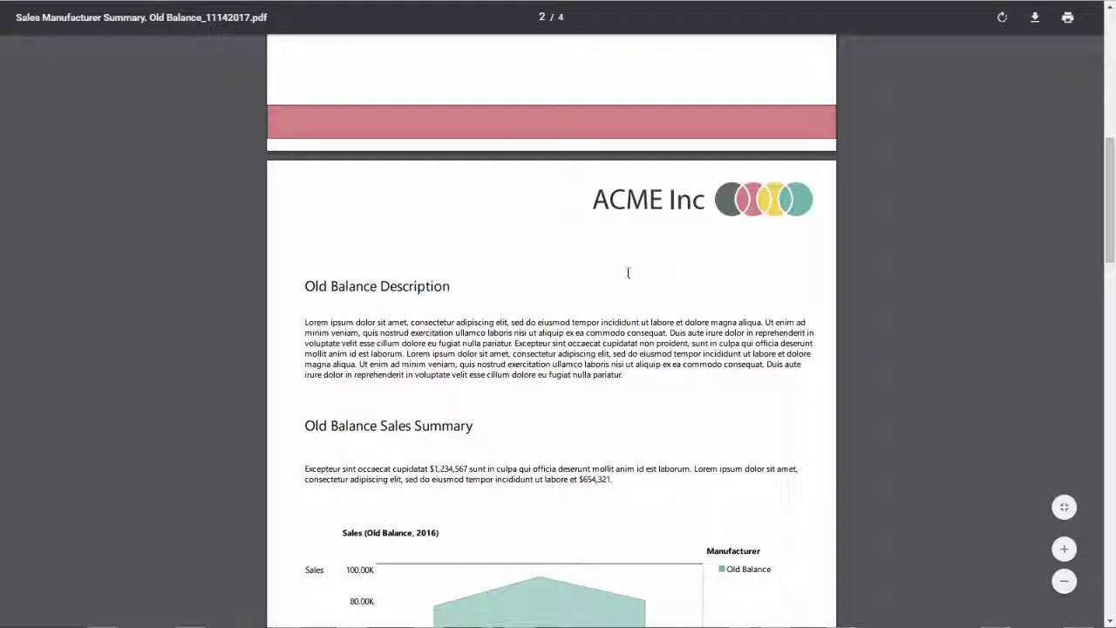
key("ctrl+w")
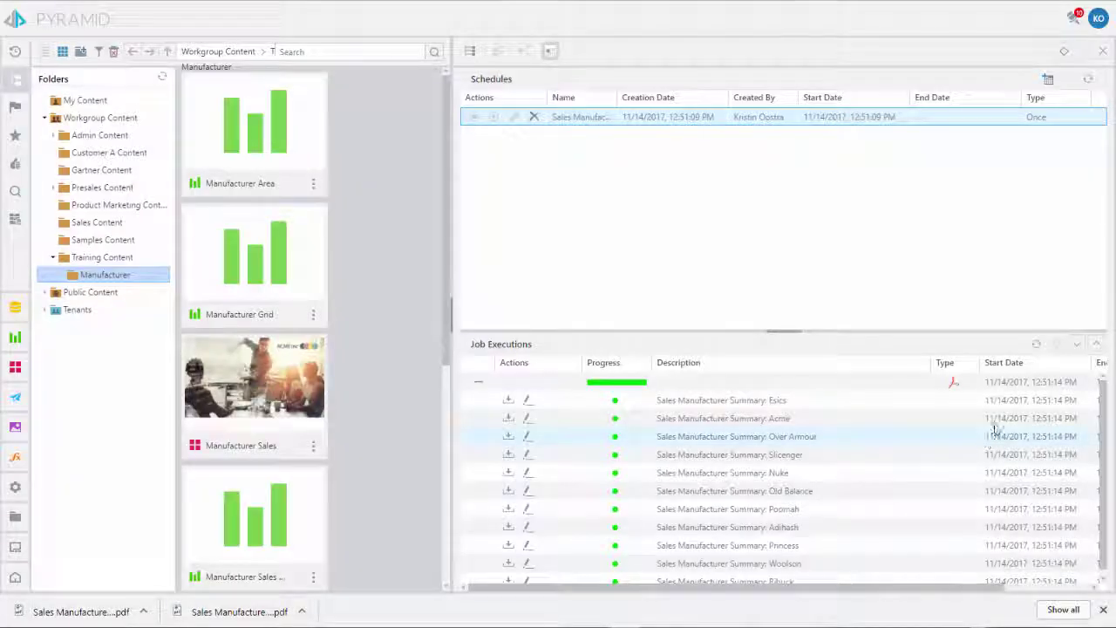
Return to the home dashboard and open the Publications list of 10 PDFs.
left_click(1102, 50)
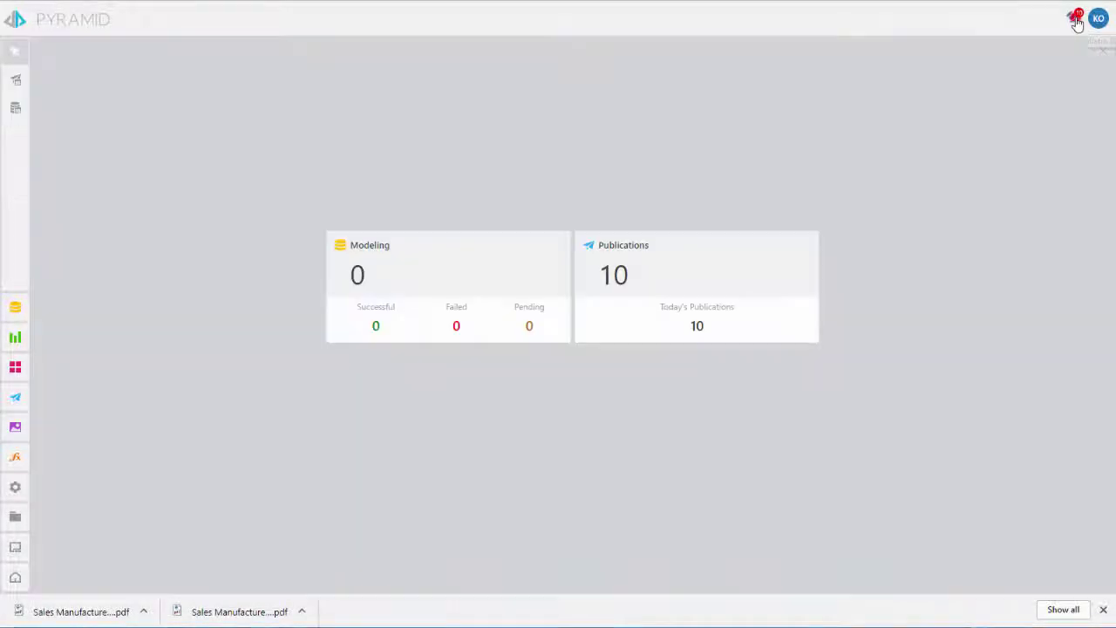
left_click(717, 327)
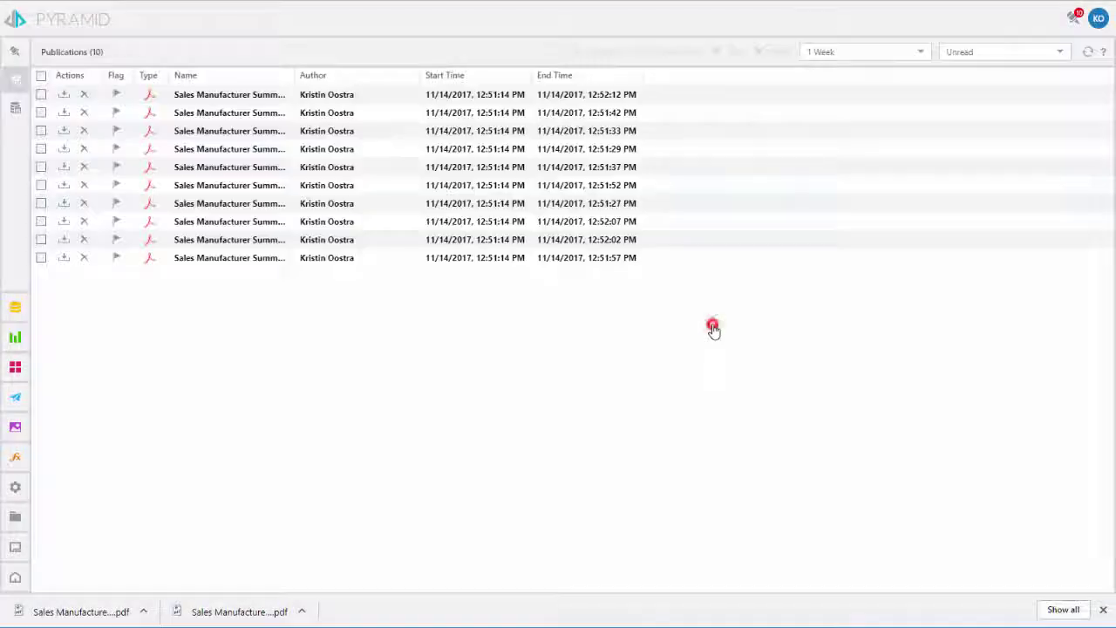